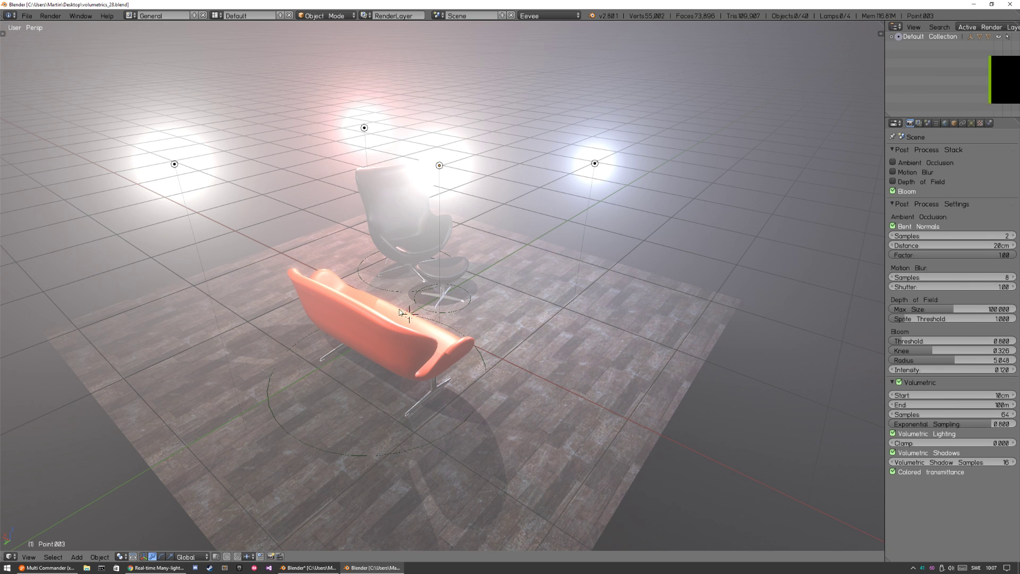
Set the scene's Color Management view transform to Filmic.
scroll(517, 249, "down", 5)
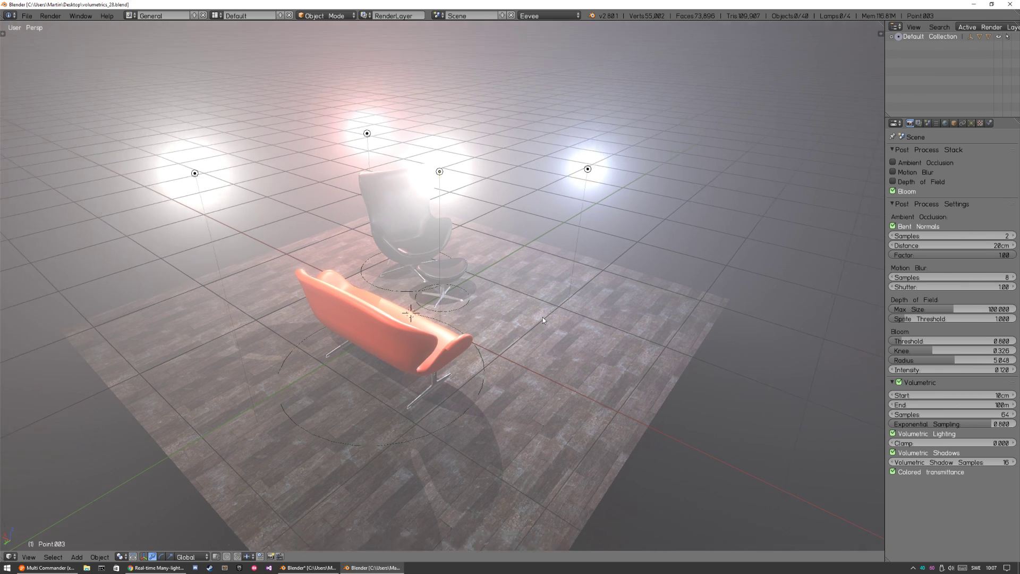
middle_click_drag(543, 317, 457, 305)
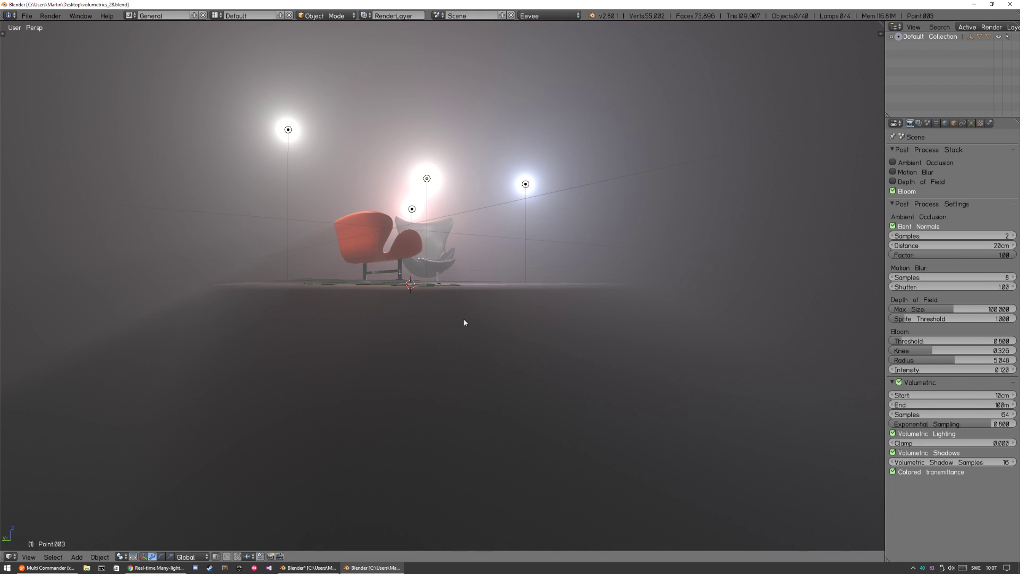
middle_click_drag(424, 284, 468, 320)
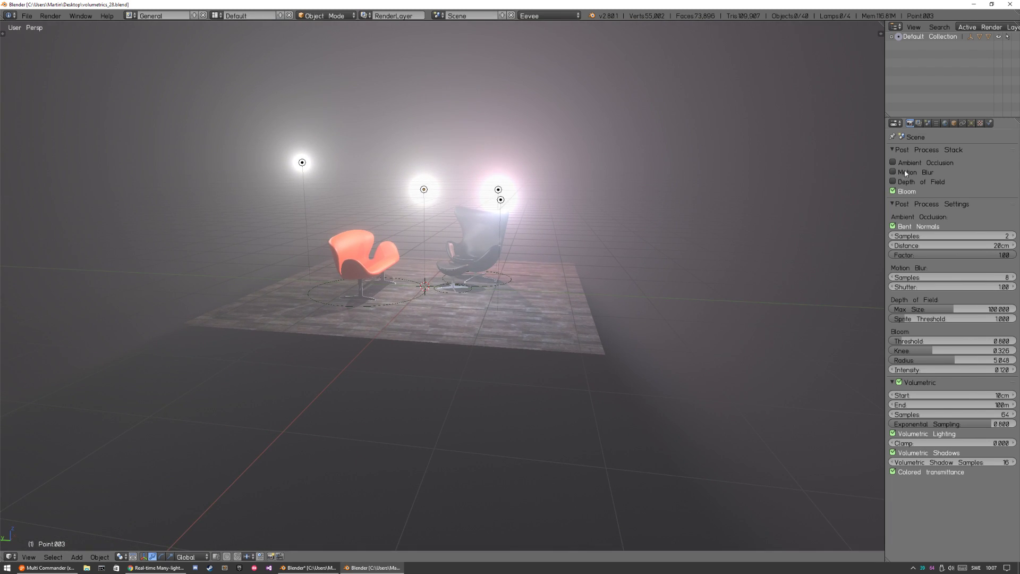
left_click(927, 123)
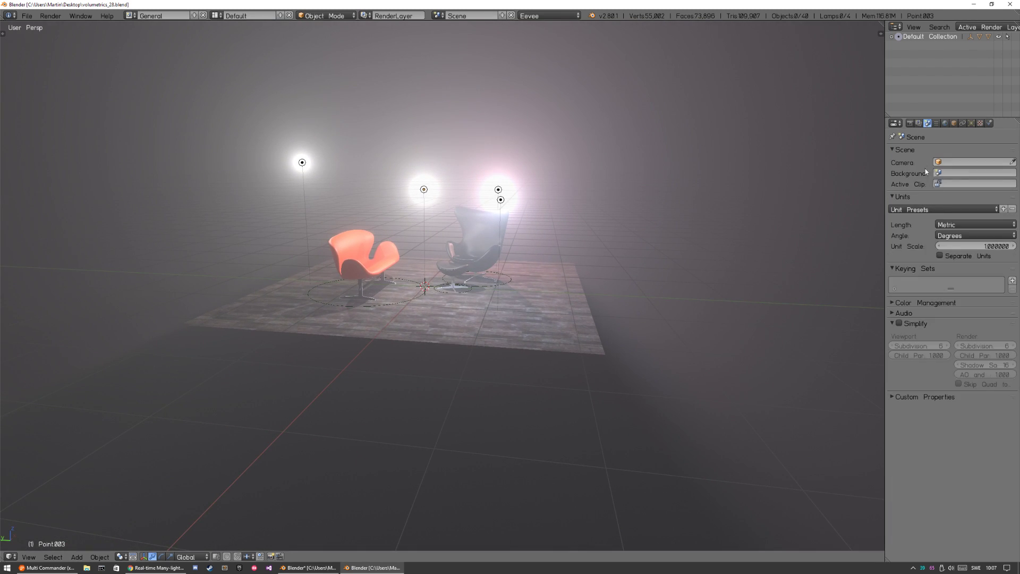
left_click(902, 303)
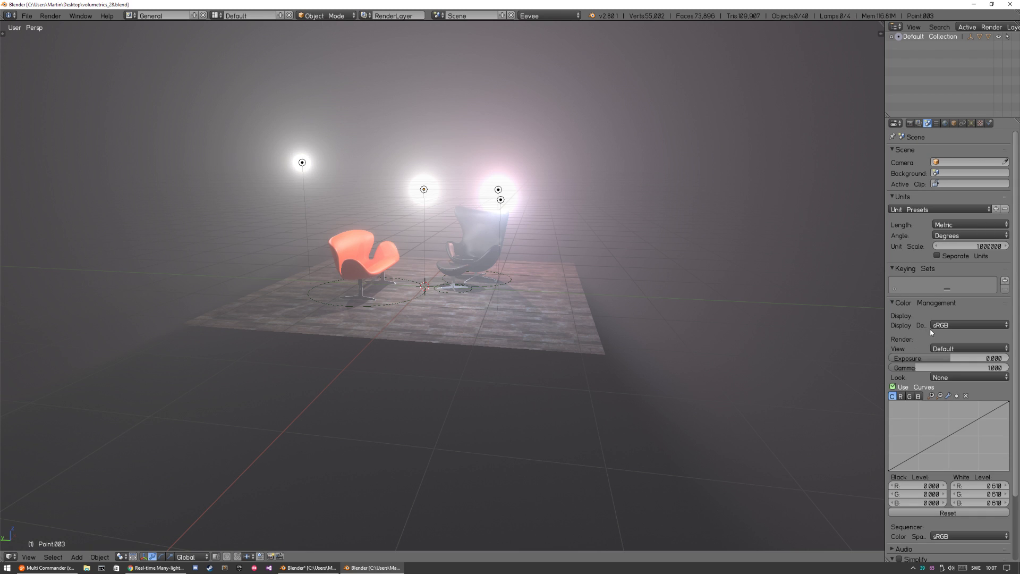
left_click(972, 348)
left_click(965, 330)
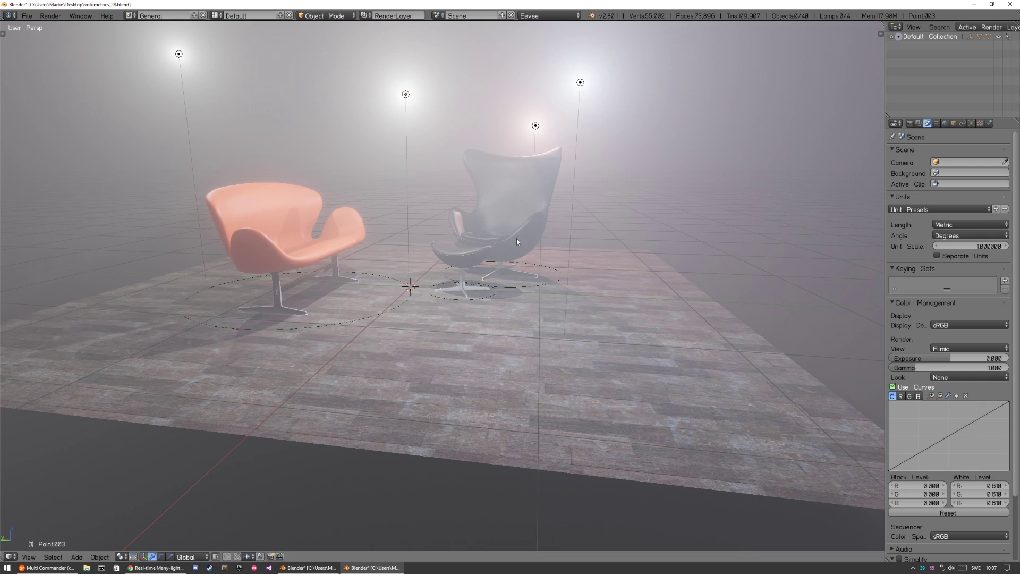
Inspect the Filmic scene from a high overview and floor level, then bring up the browser.
key("a")
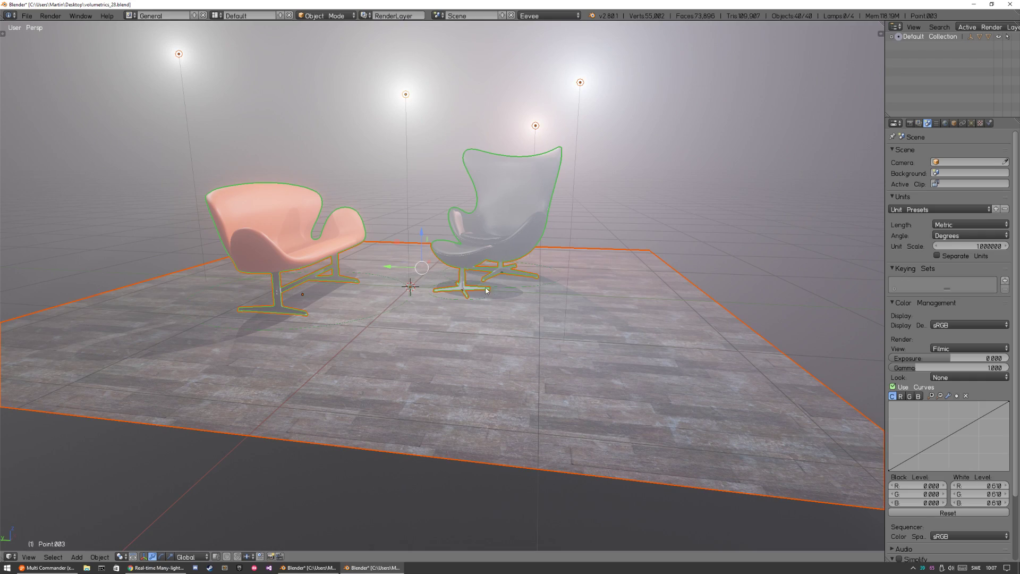
key("a")
middle_click_drag(478, 331, 427, 281)
scroll(581, 263, "down", 5)
scroll(478, 247, "up", 2)
middle_click_drag(477, 247, 474, 270)
scroll(470, 263, "up", 3)
scroll(474, 270, "down", 3)
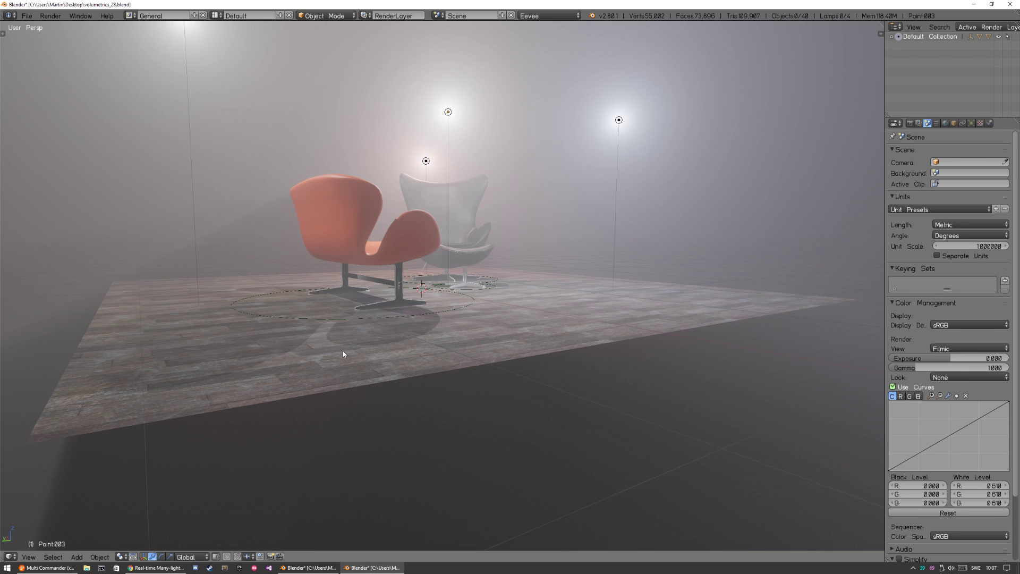
left_click(157, 567)
Go to the Blender 2.8 Eevee video tab and read the comment about the debug menu.
left_click(520, 75)
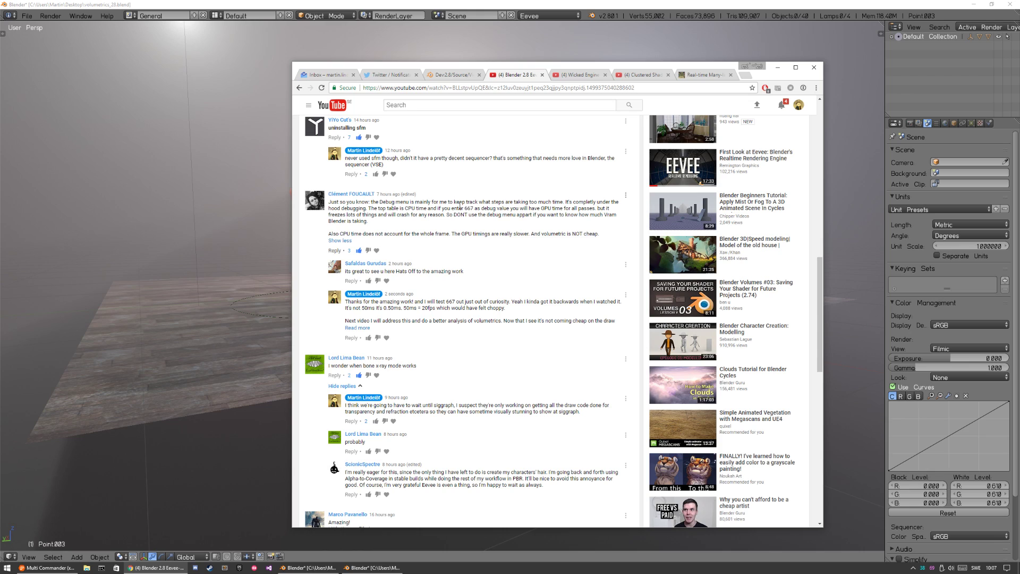
left_click_drag(460, 206, 480, 207)
left_click(498, 220)
Back in Blender, uncheck Volumetric in the render settings to remove the fog.
left_click(526, 7)
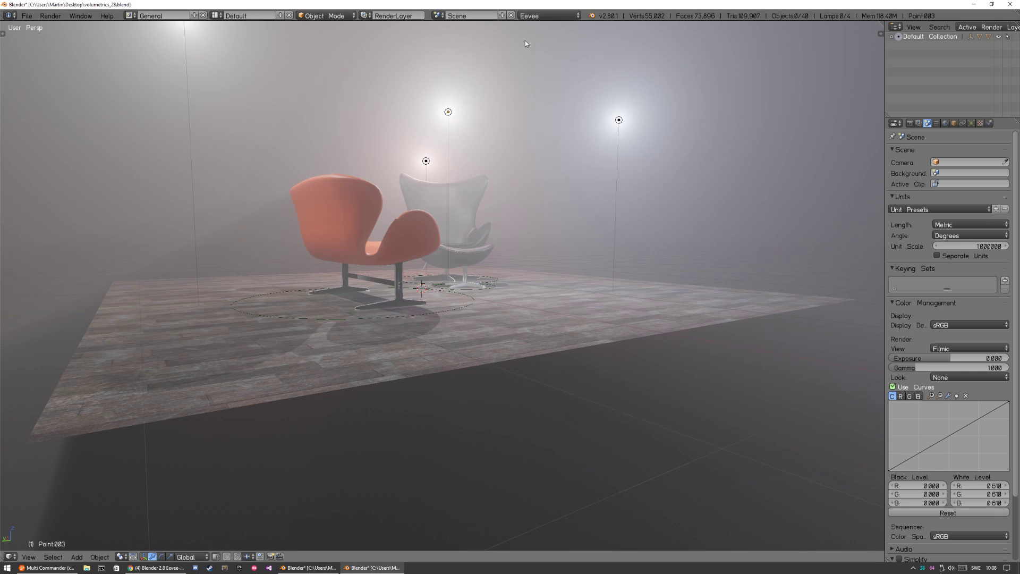
left_click(910, 123)
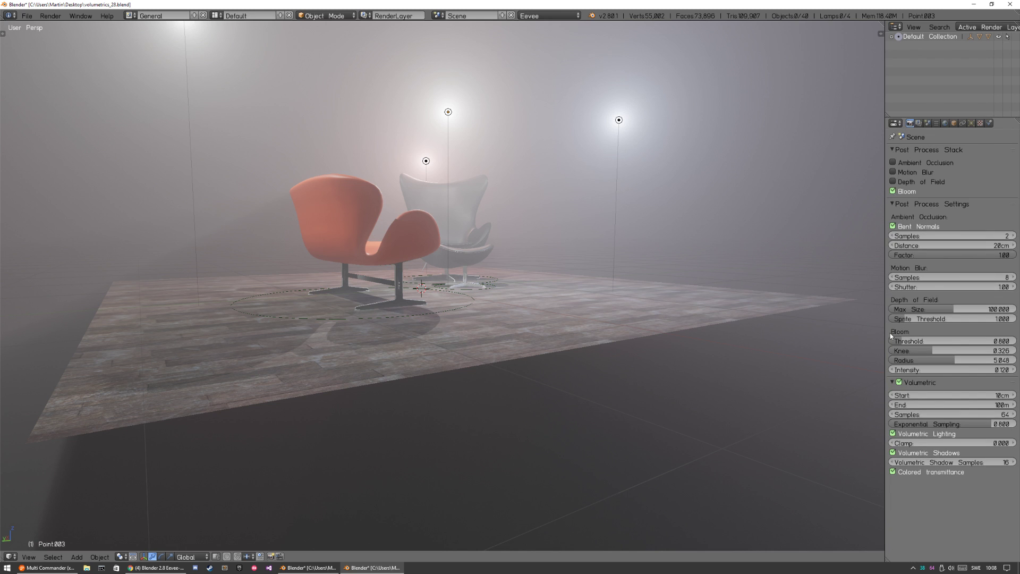
left_click(899, 382)
middle_click_drag(390, 276, 402, 236)
Set the debug value to 666 with Ctrl+Alt+D to show GPU timings.
key("space")
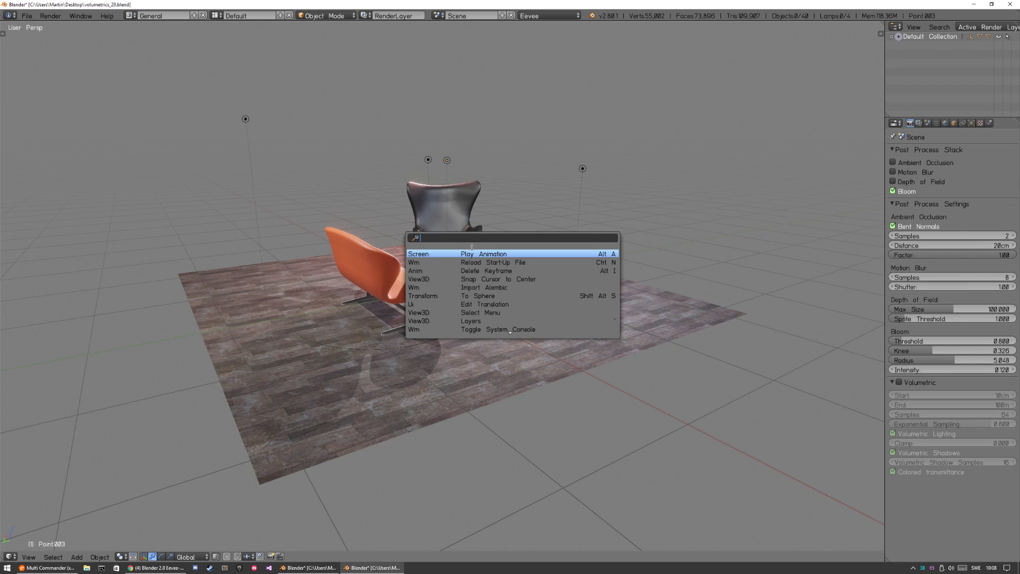
key("Escape")
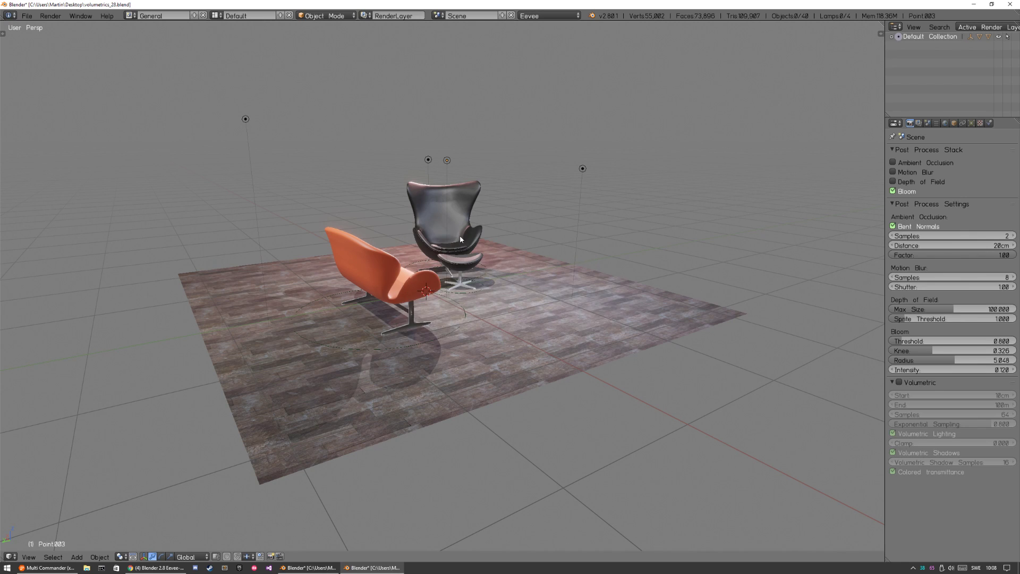
key("ctrl+alt+d")
left_click(482, 248)
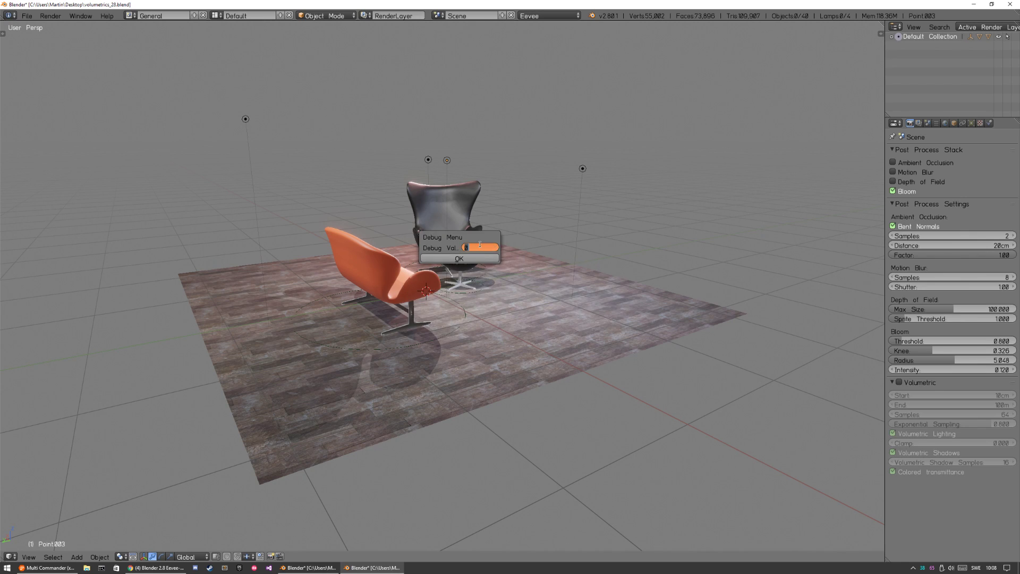
type("666")
key("Return")
left_click(480, 259)
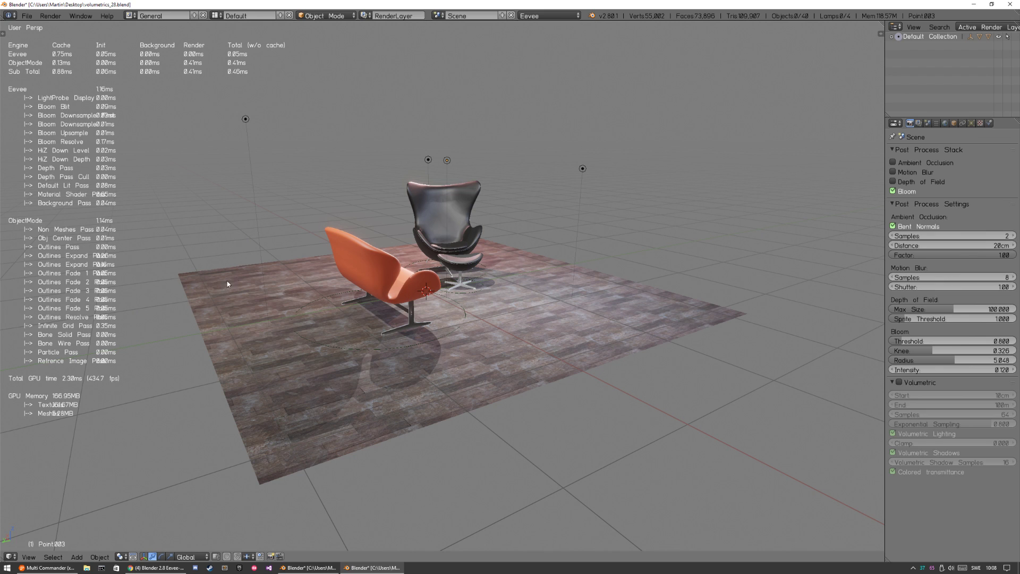
middle_click_drag(308, 359, 364, 295)
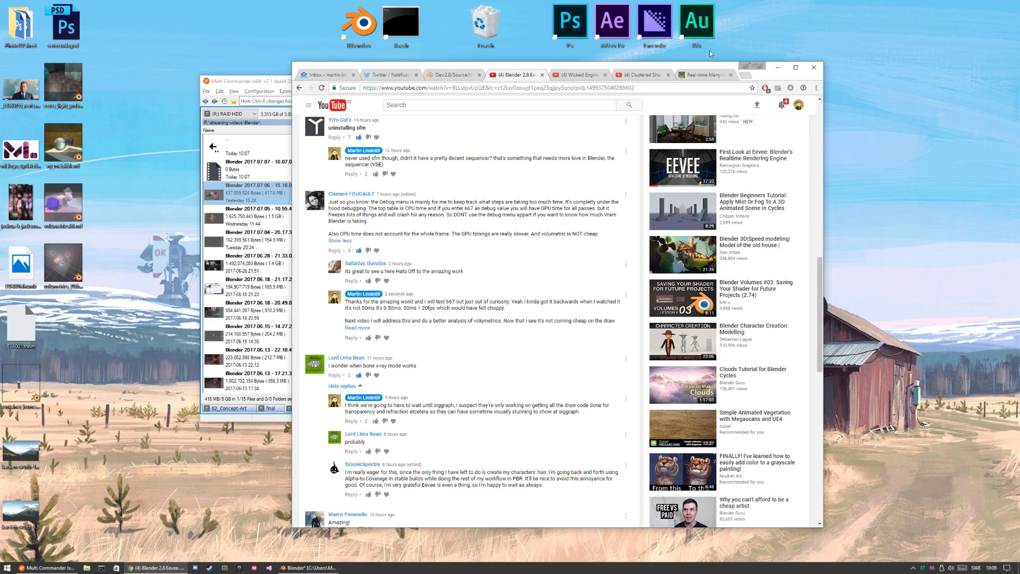
Launch blender.exe from Multi Commander and pick volumetrics_28.blend from the splash's recent files.
left_click(776, 70)
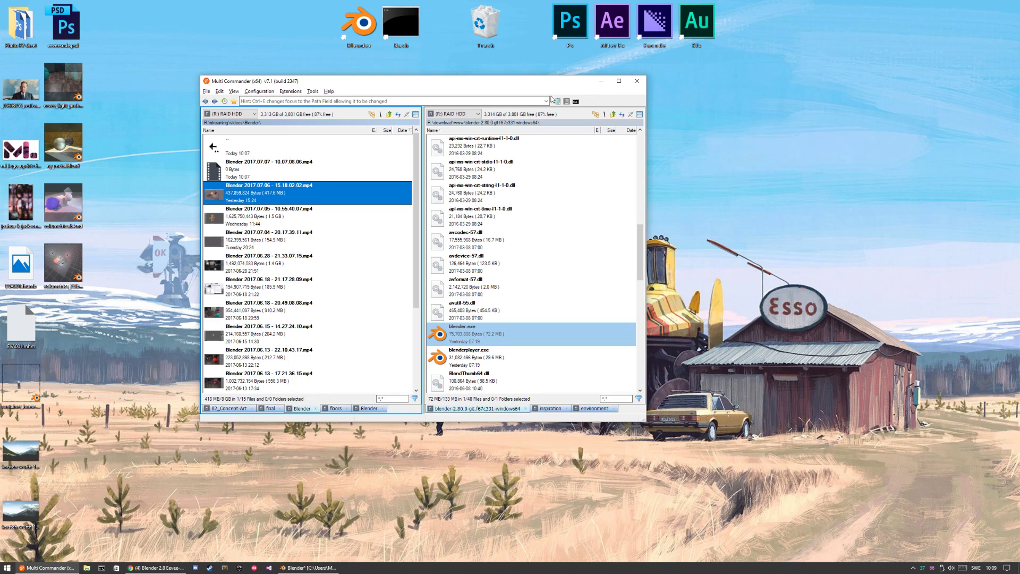
double_click(444, 334)
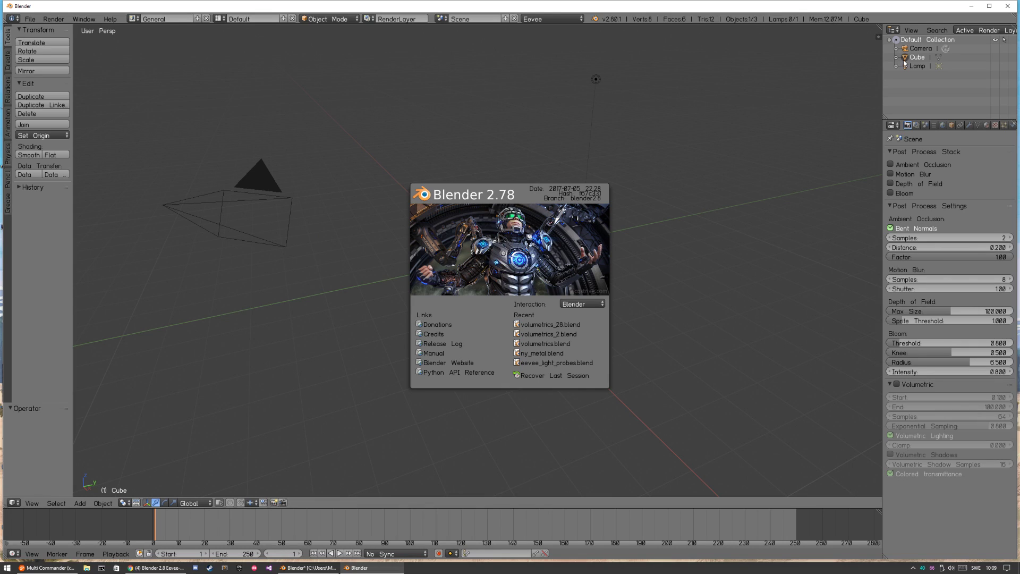
left_click(544, 326)
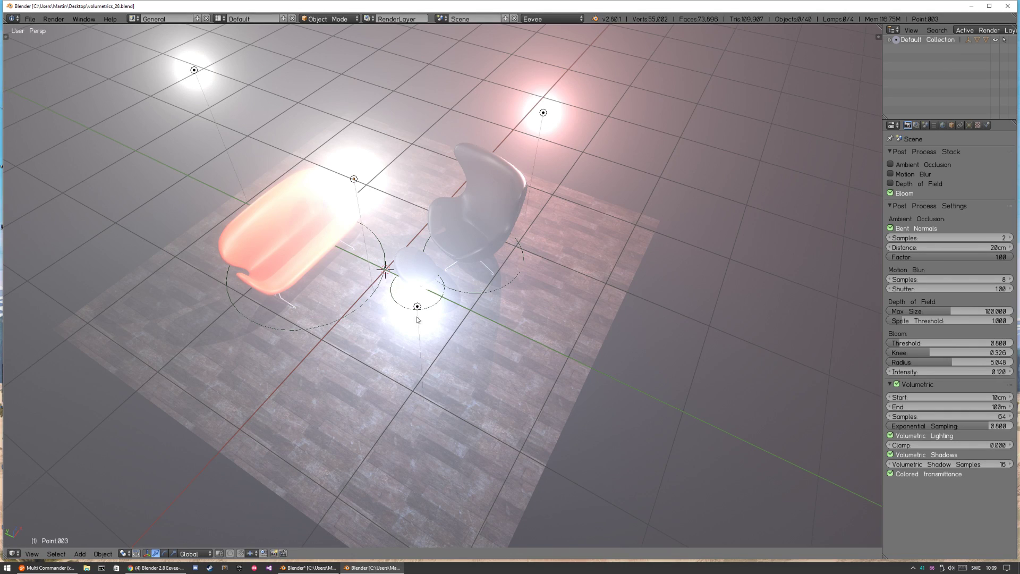
Set the view transform to Filmic and save over volumetrics_28.blend.
middle_click_drag(336, 268, 345, 249)
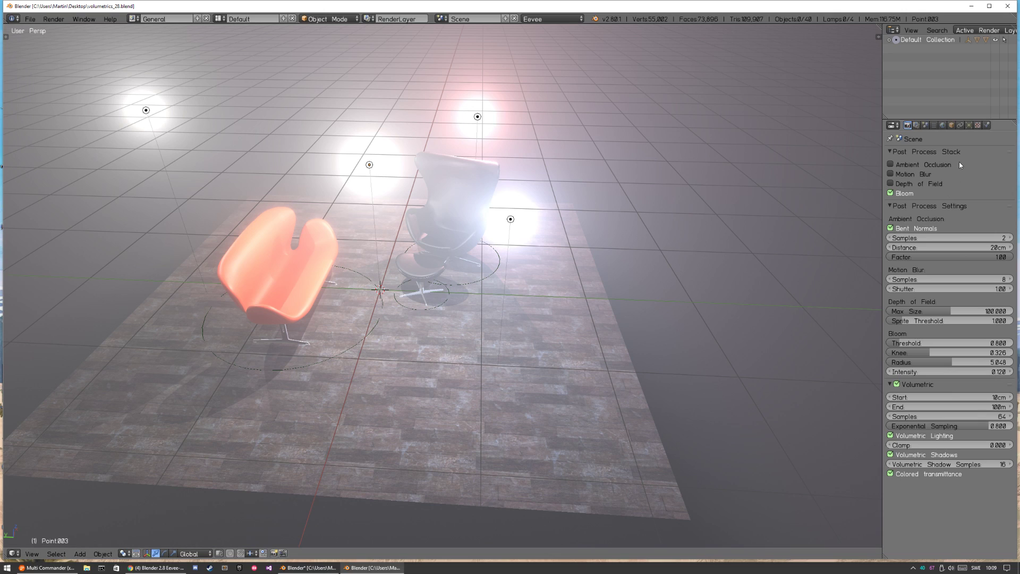
left_click(933, 125)
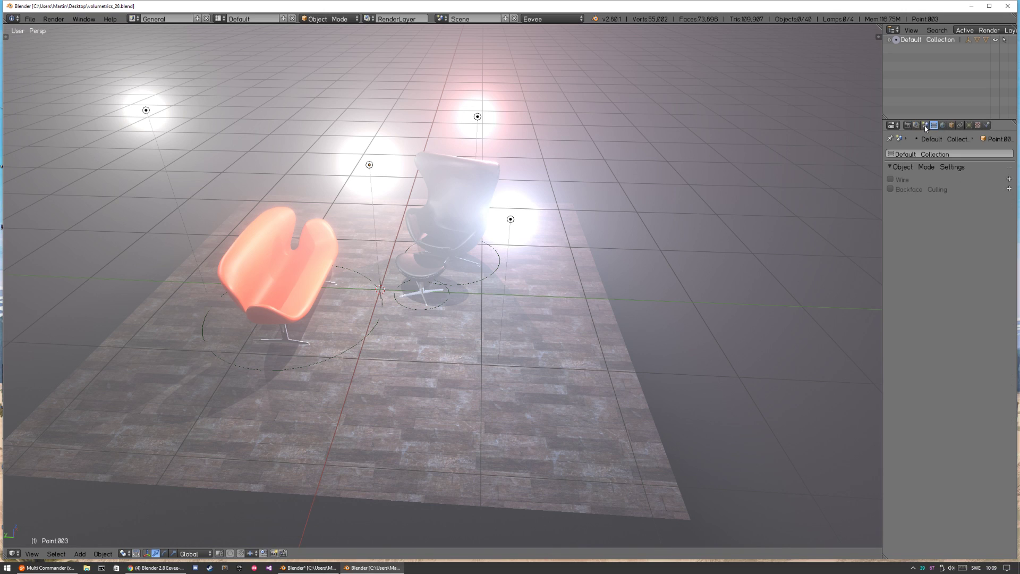
left_click(925, 126)
left_click(913, 306)
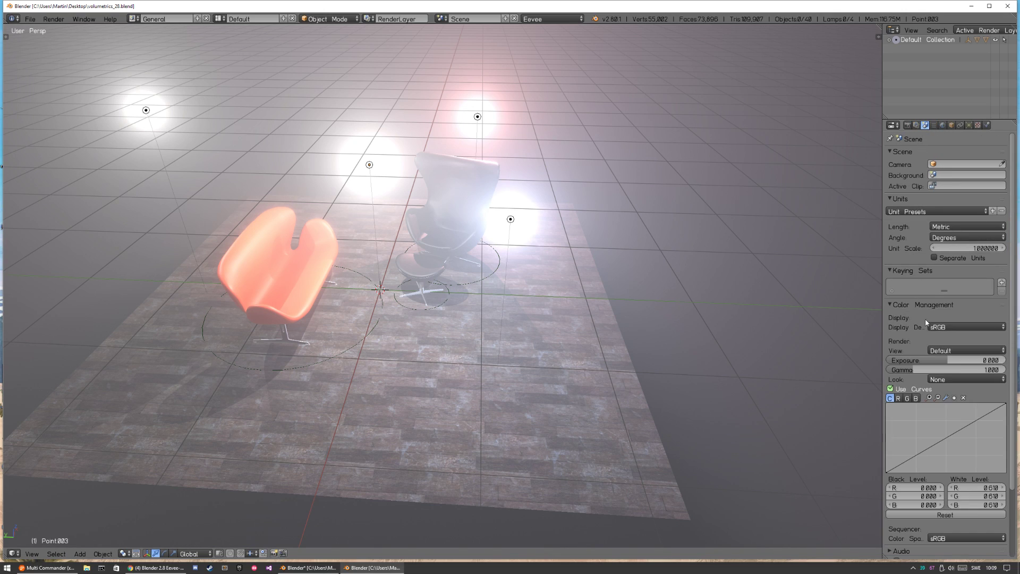
left_click(947, 350)
left_click(951, 329)
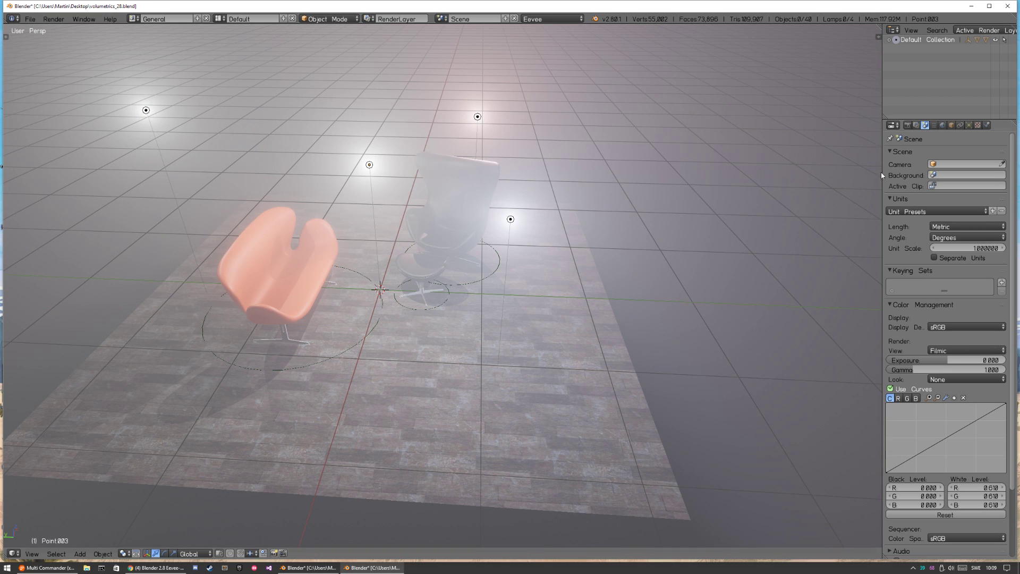
key("ctrl+s")
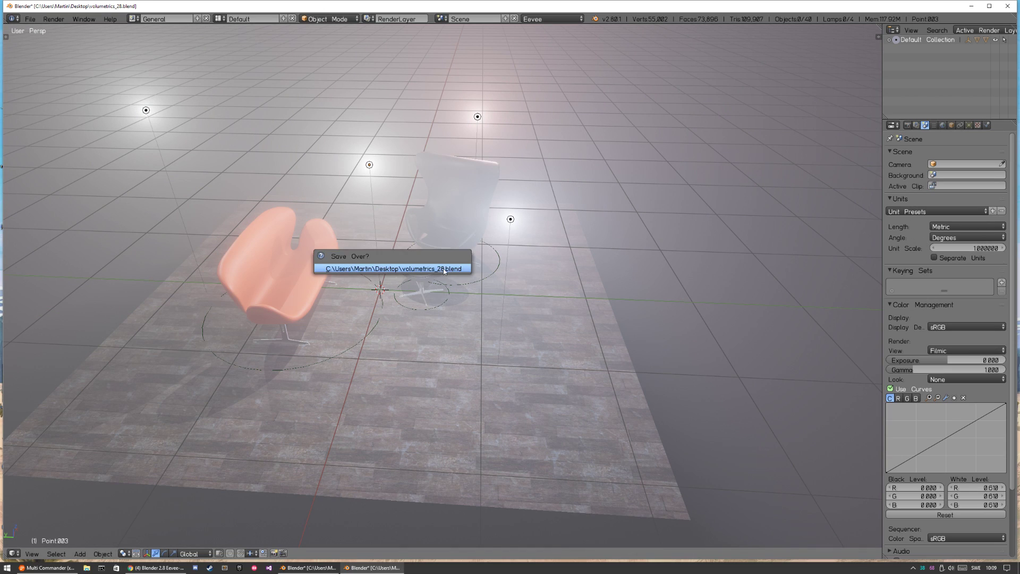
left_click(443, 268)
Set the debug value to 666 to display the GPU timing overlay.
key("ctrl+alt+d")
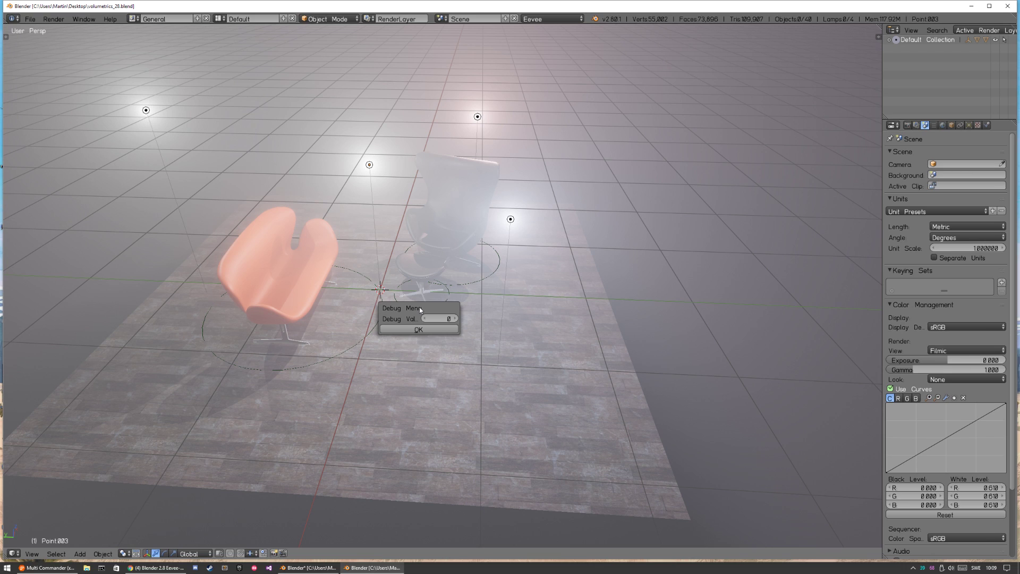
left_click(445, 316)
type("666")
key("Return")
key("Return")
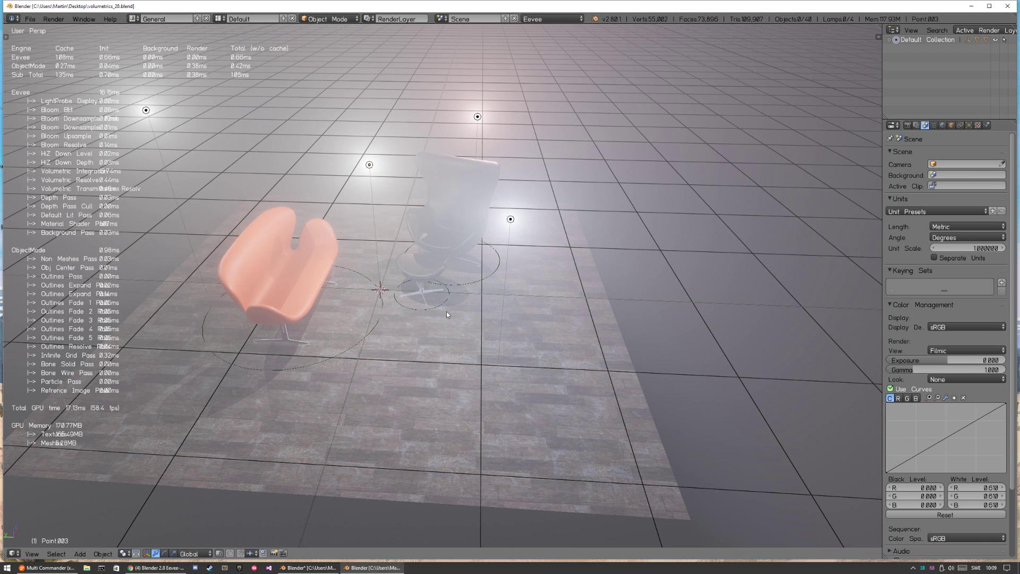
middle_click_drag(328, 321, 527, 246)
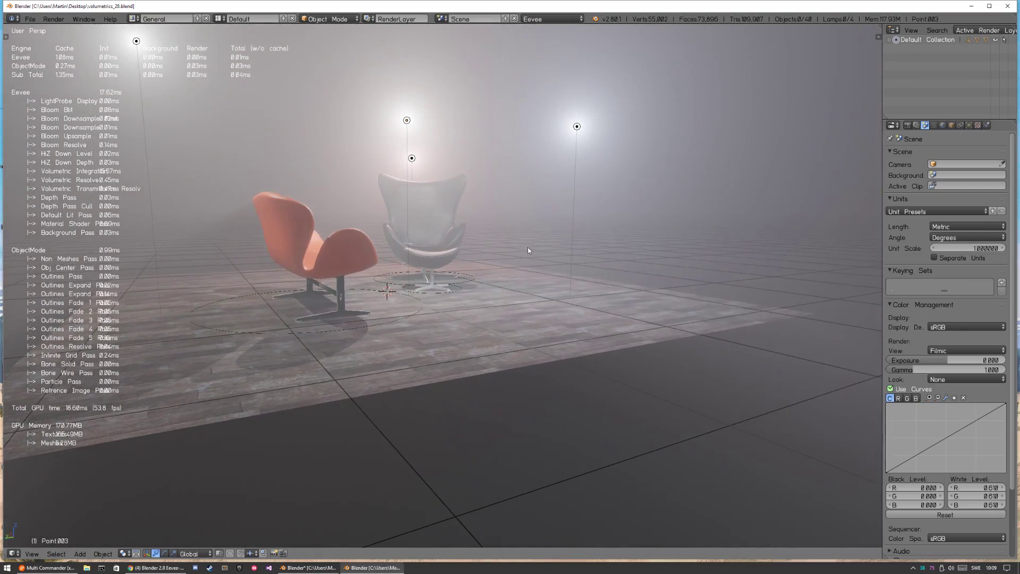
Turn volumetric fog off and back on, orbiting to compare the chairs.
left_click(907, 125)
left_click(896, 384)
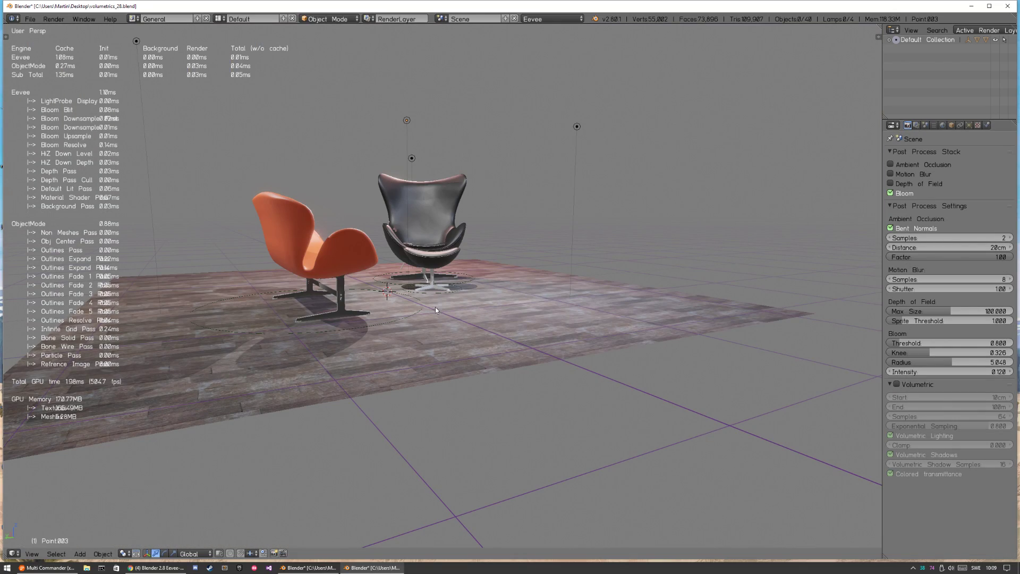
middle_click_drag(387, 291, 425, 298)
scroll(462, 279, "down", 4)
left_click(896, 384)
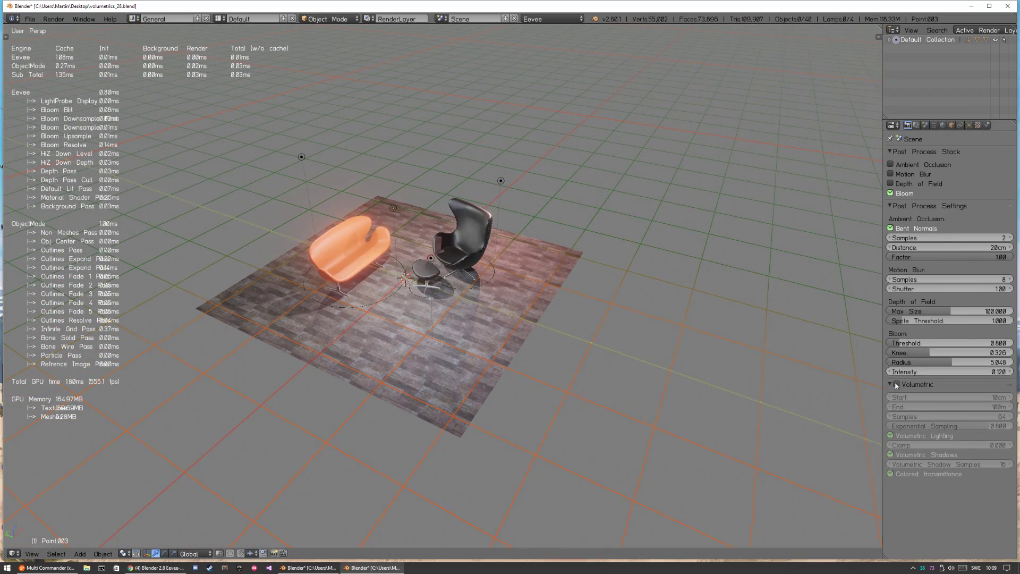
middle_click_drag(456, 246, 456, 331)
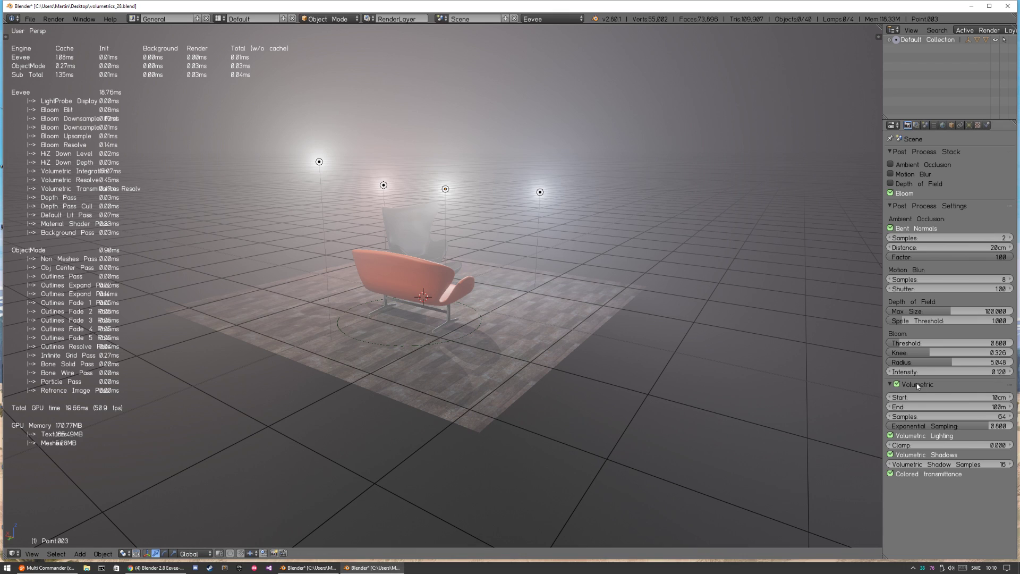
View the room without fog from top-down and level angles, then re-enable volumetrics.
left_click(896, 386)
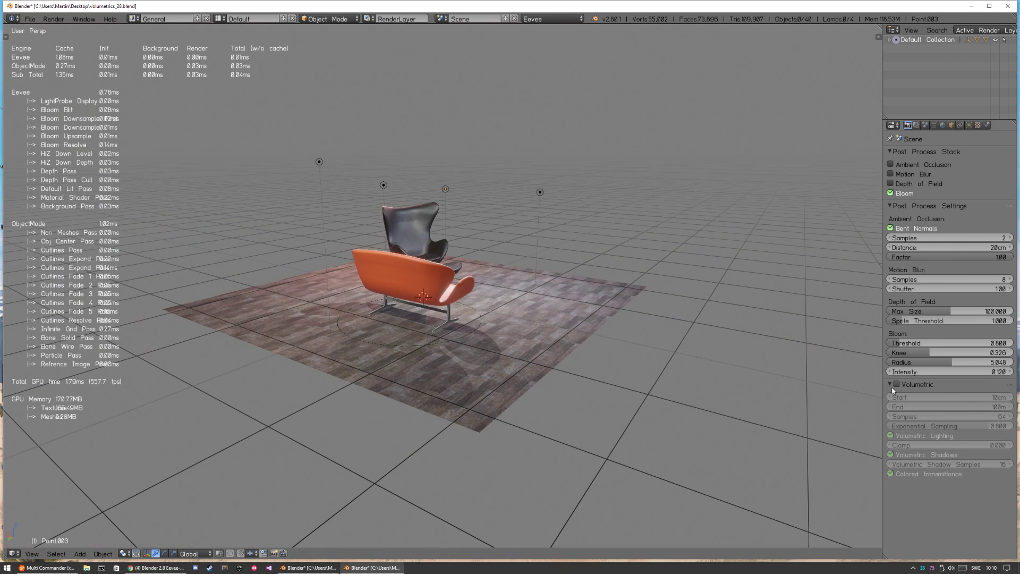
right_click(541, 191)
key("a")
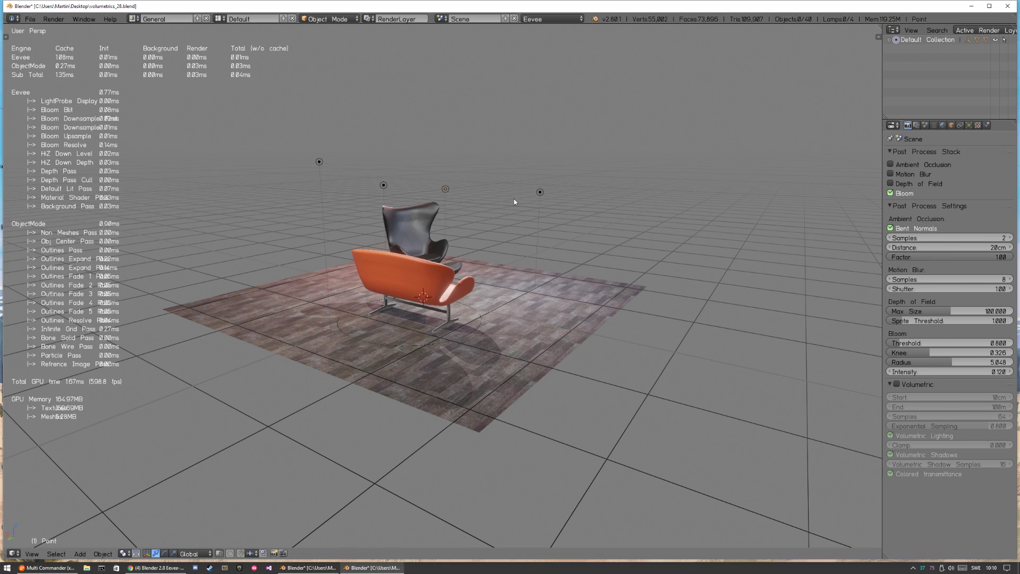
middle_click_drag(514, 202, 514, 291)
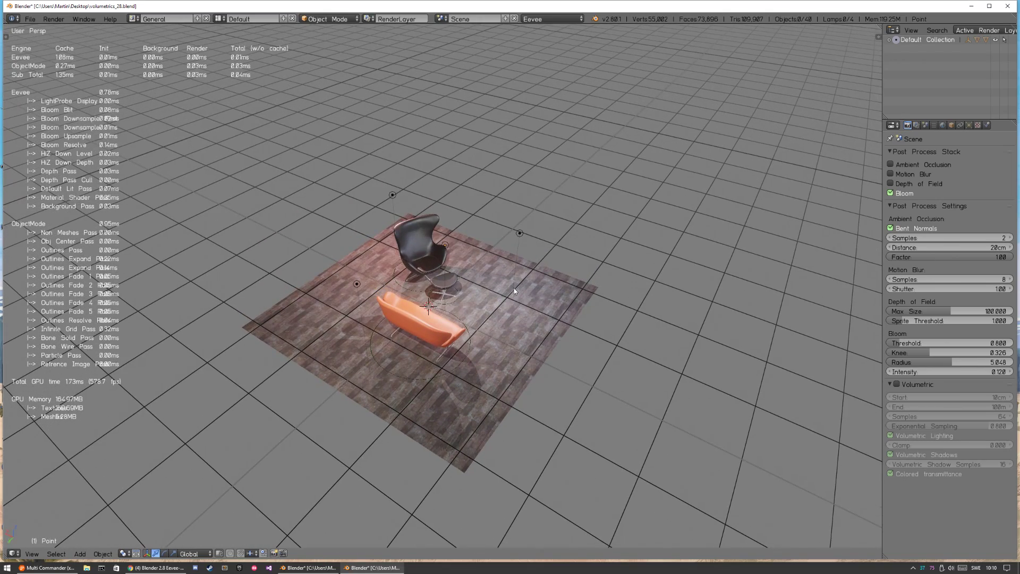
scroll(514, 291, "down", 3)
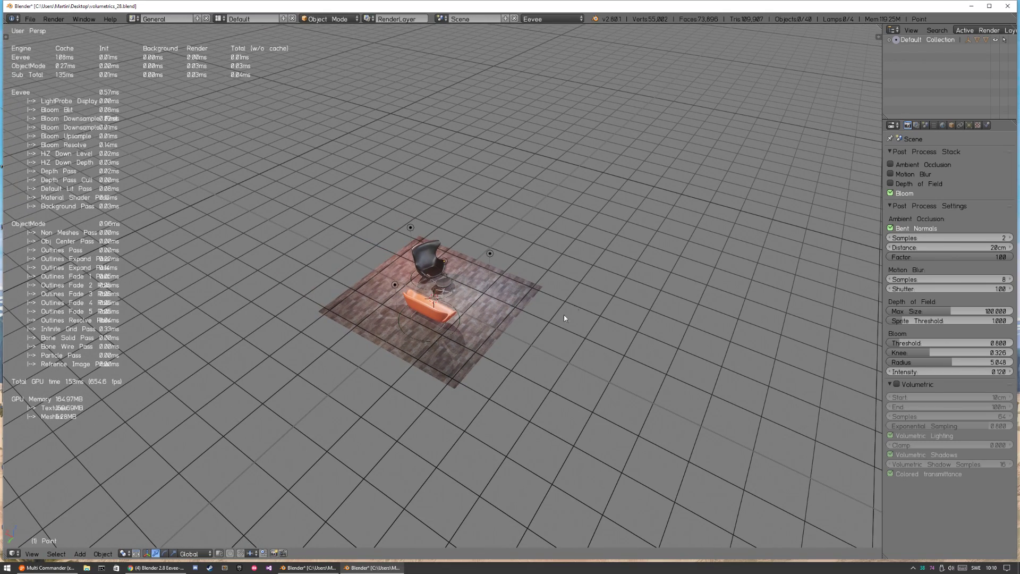
middle_click_drag(503, 363, 462, 329)
scroll(462, 330, "up", 5)
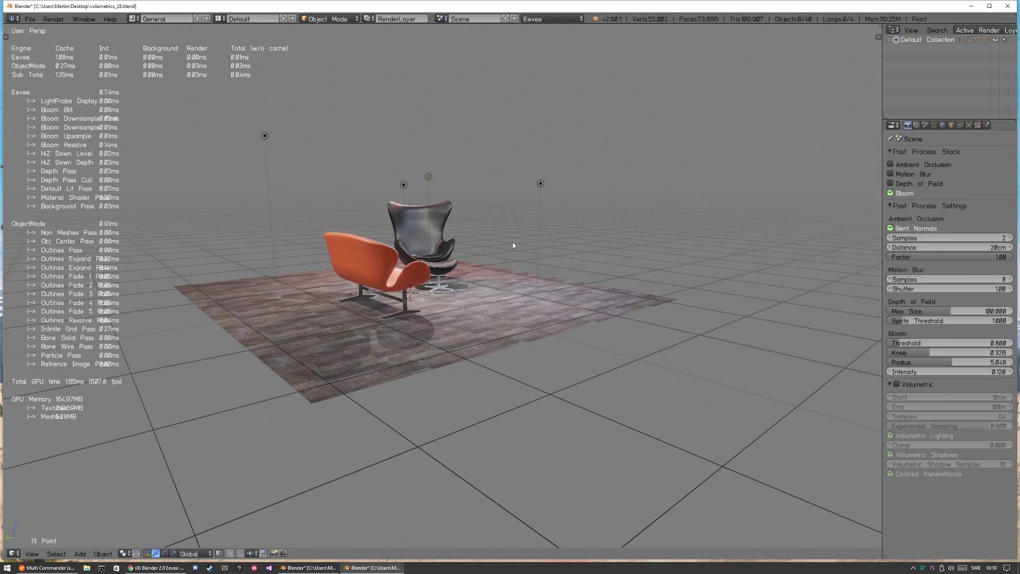
left_click(897, 384)
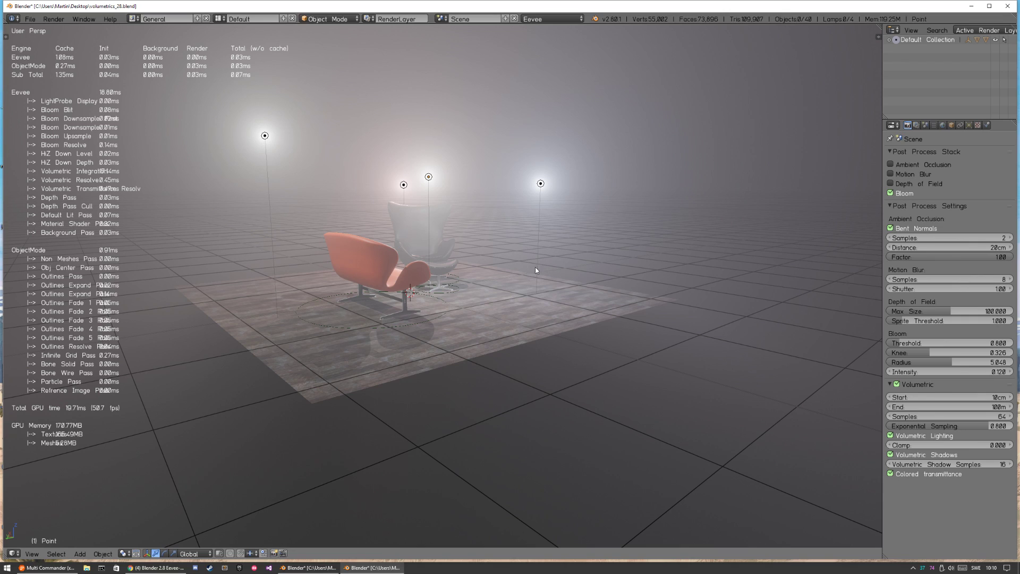
Switch the render layer between RenderLayer and Viewport, then close and relaunch Blender.
left_click(924, 126)
left_click(916, 125)
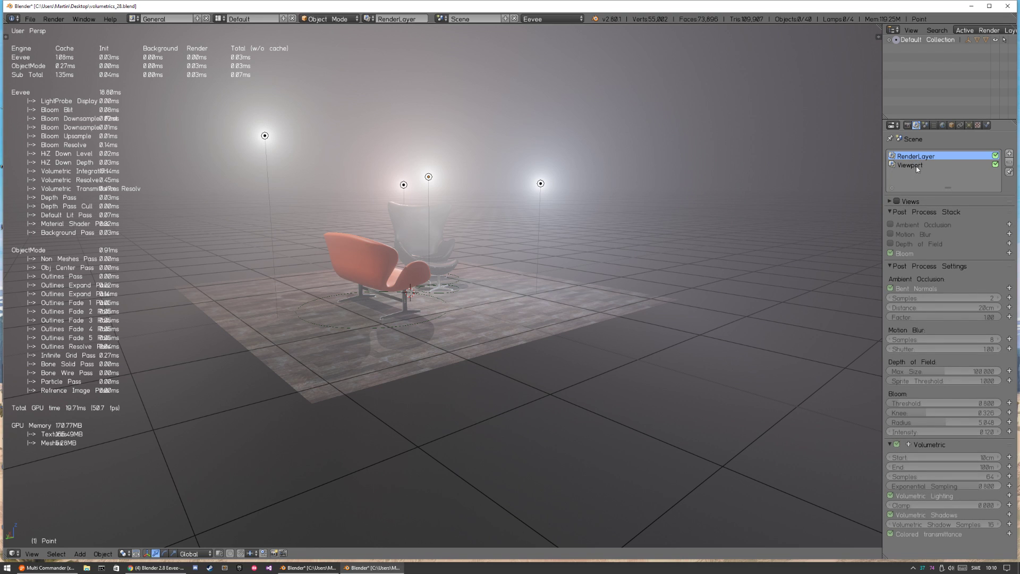
left_click(916, 165)
left_click(925, 158)
left_click(924, 166)
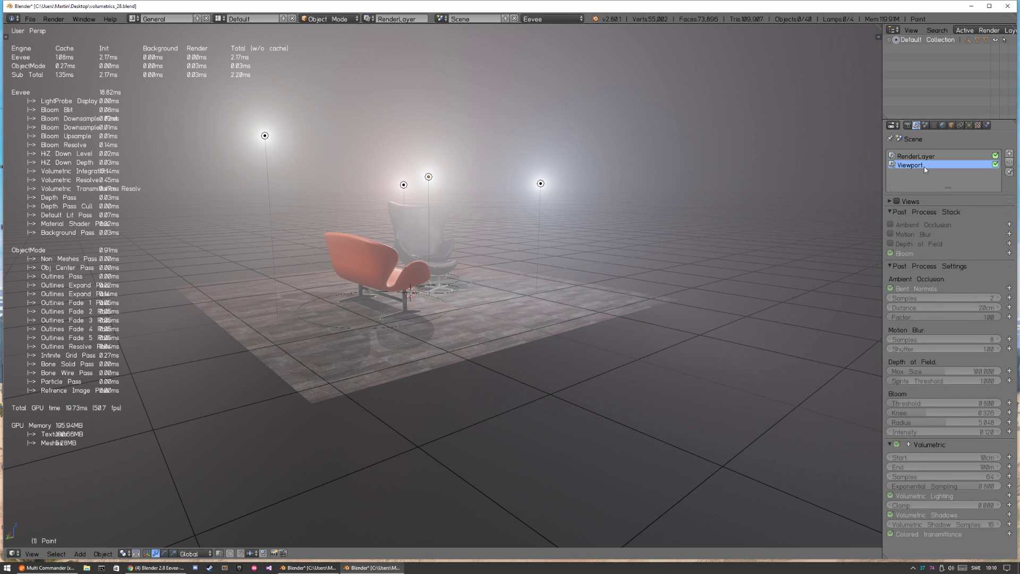
left_click(1007, 6)
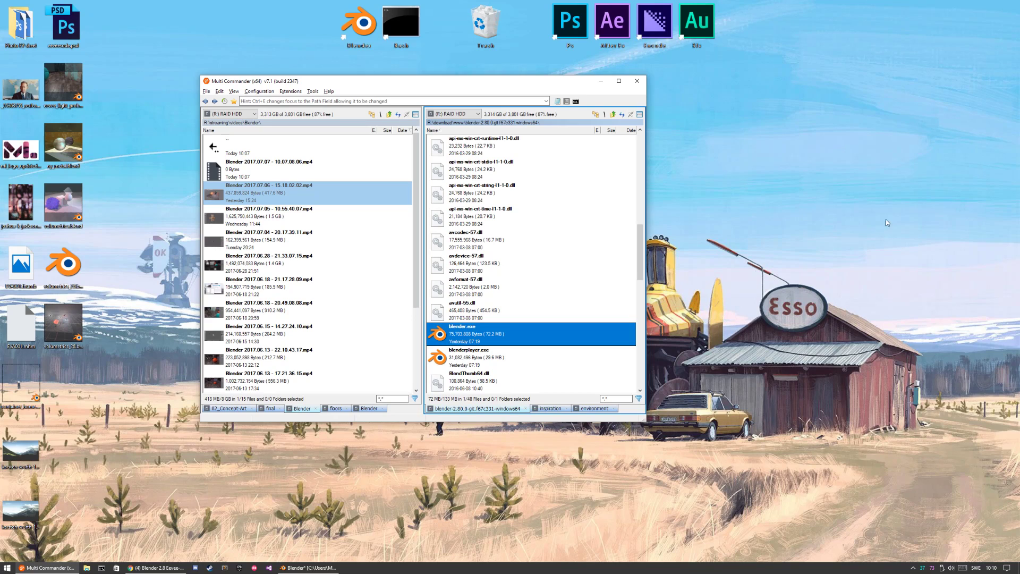
double_click(446, 334)
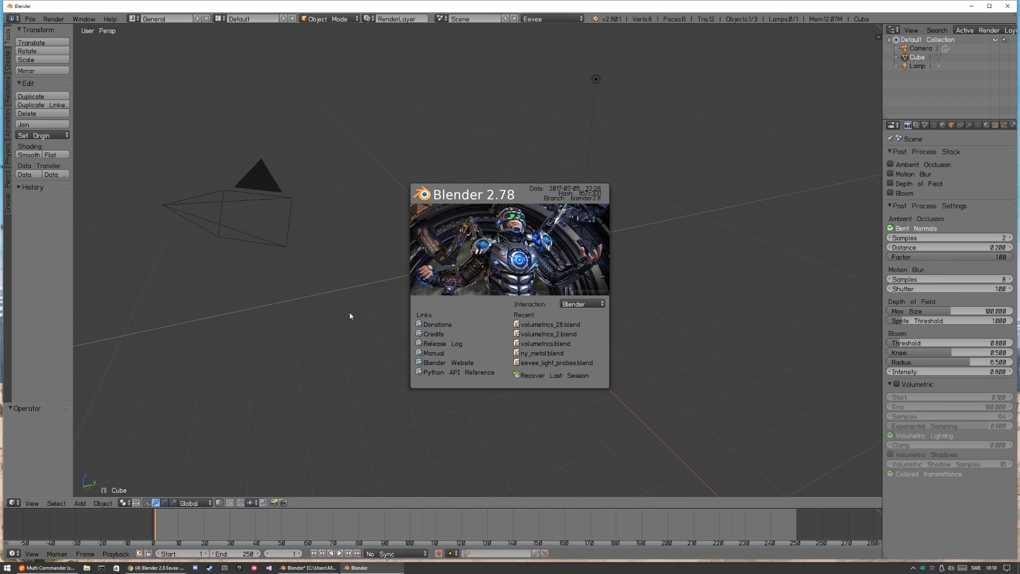
Open volumetrics_28.blend from the Recent list and select the Viewport layer under Render Layers.
left_click(538, 325)
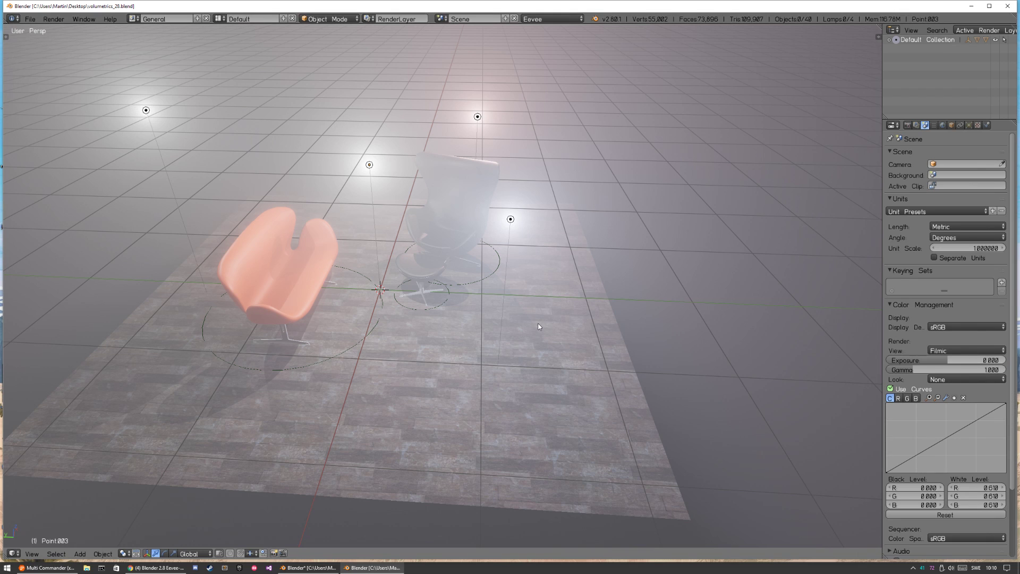
left_click(907, 125)
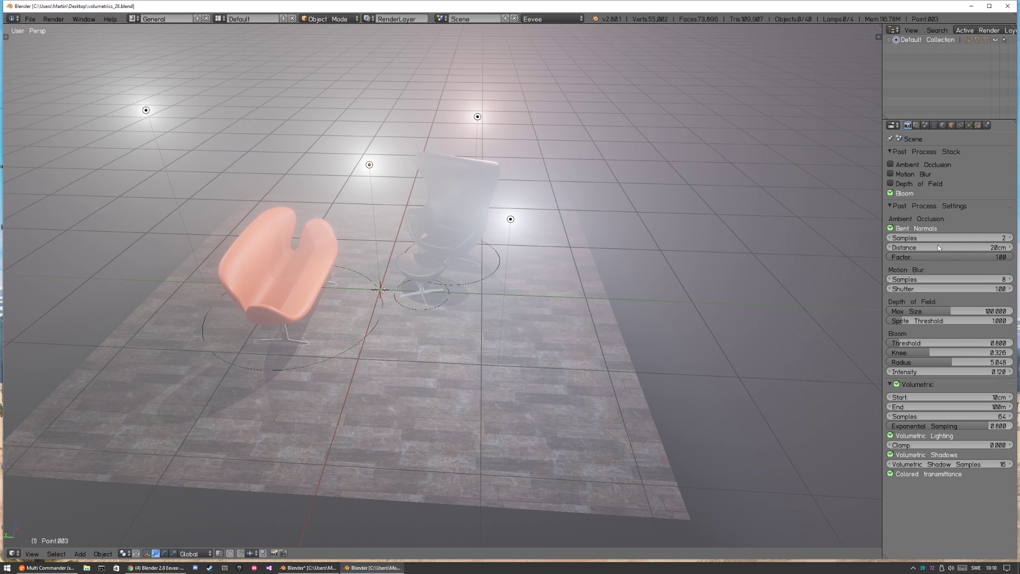
left_click(916, 124)
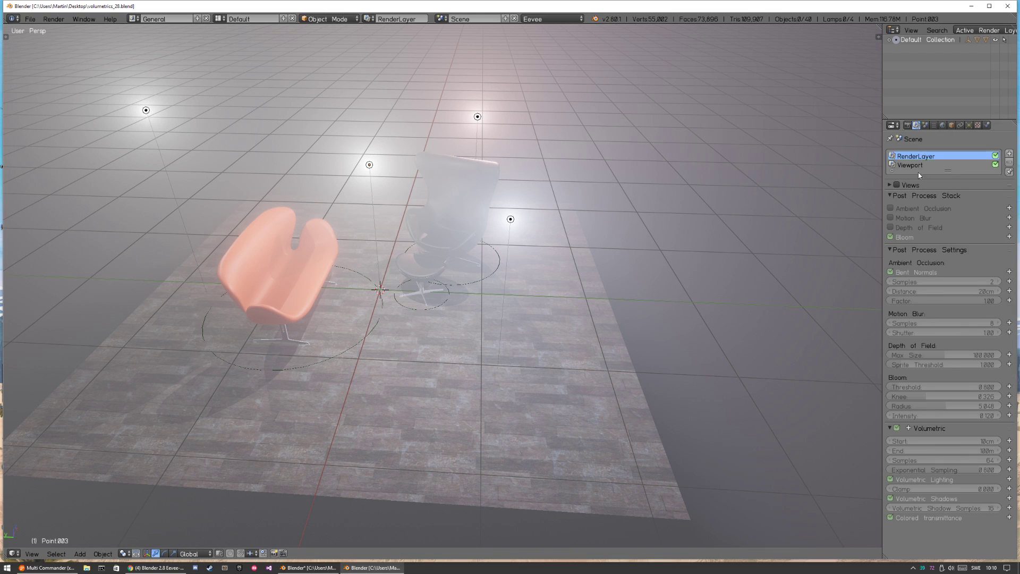
scroll(926, 173, "down", 2, "ctrl")
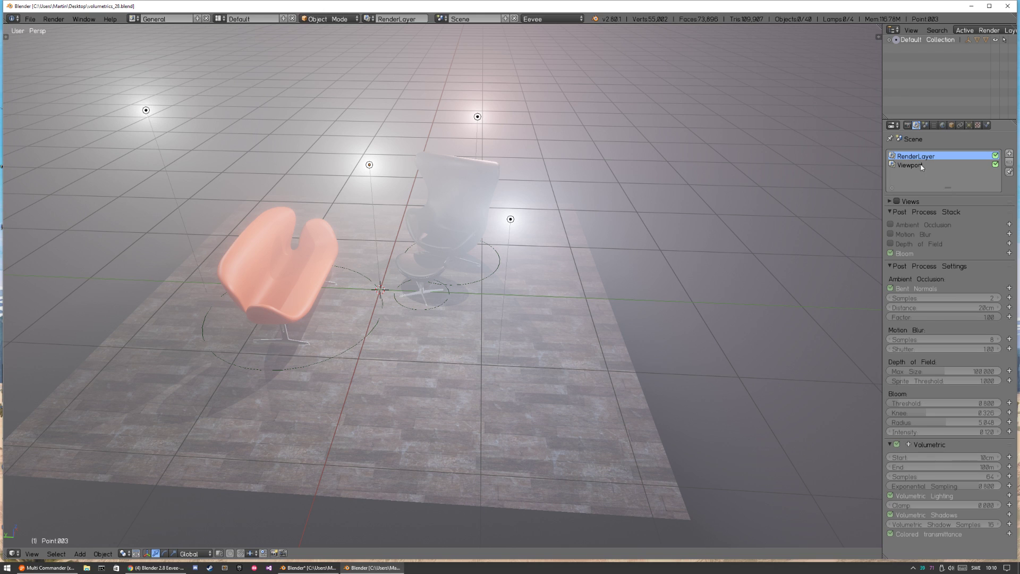
left_click(922, 166)
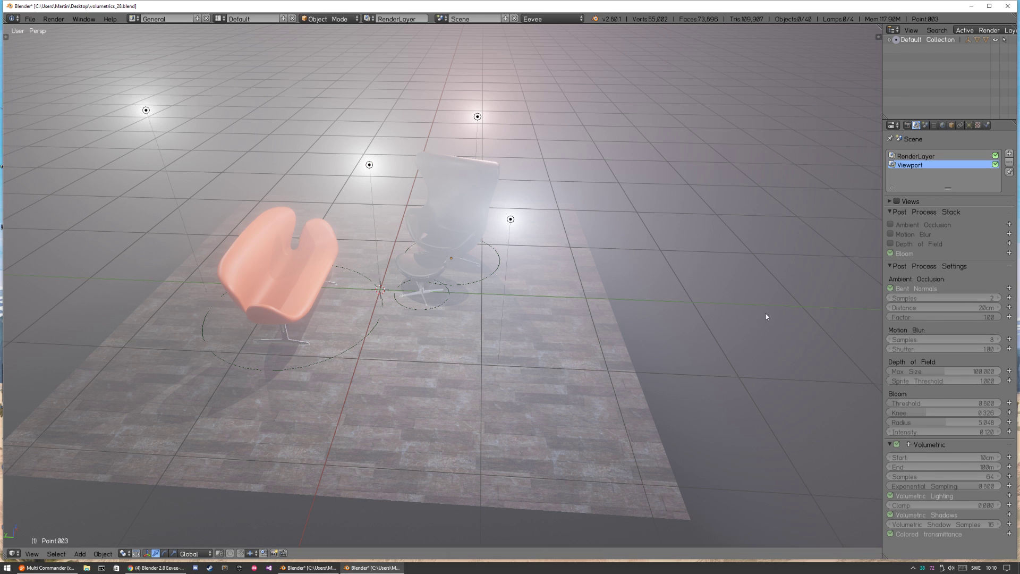
scroll(390, 266, "down", 9)
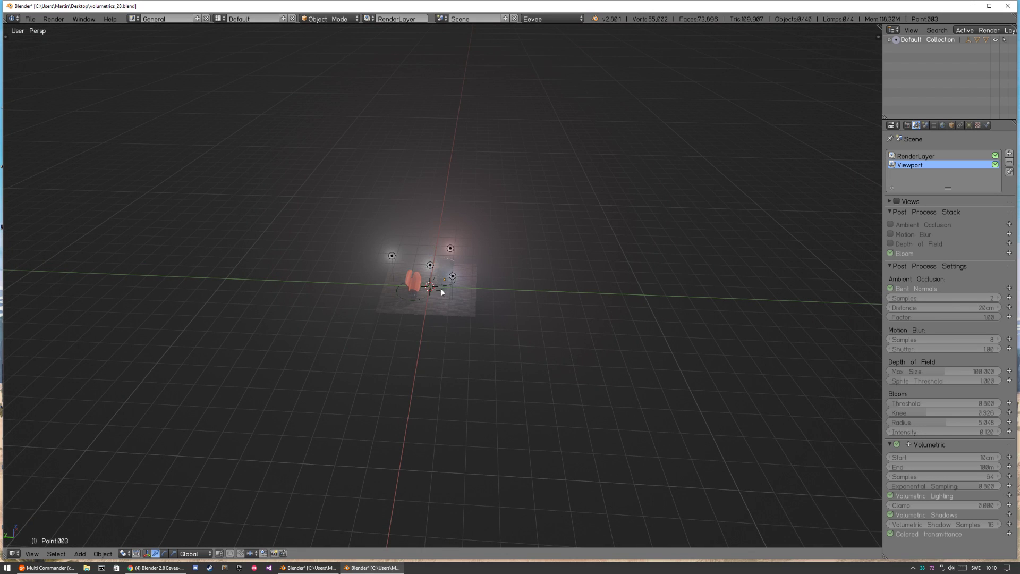
scroll(440, 289, "up", 4)
scroll(435, 208, "up", 4)
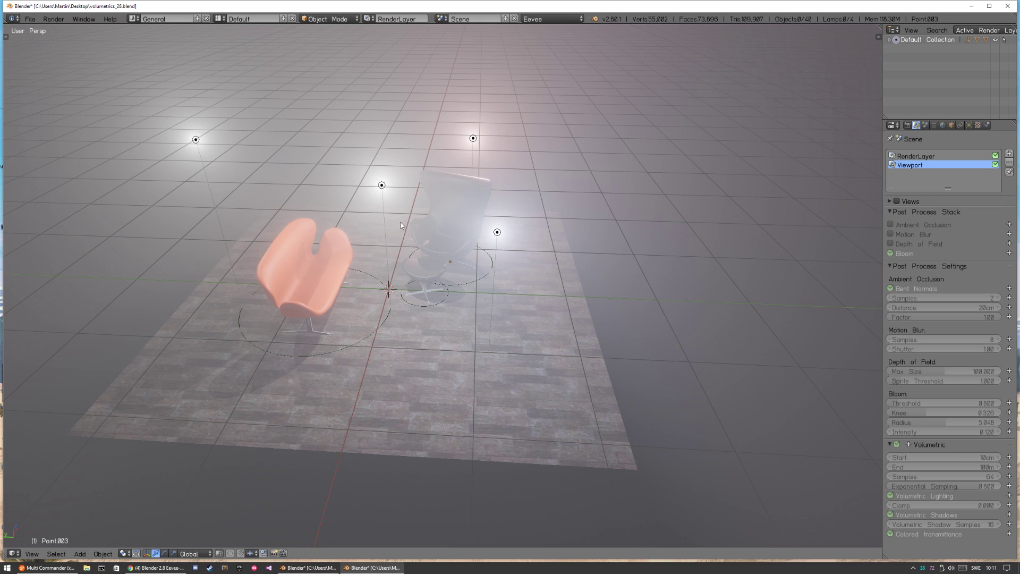
Add a Light Probe > Reflection Plane object with Shift+A.
key("shift+a")
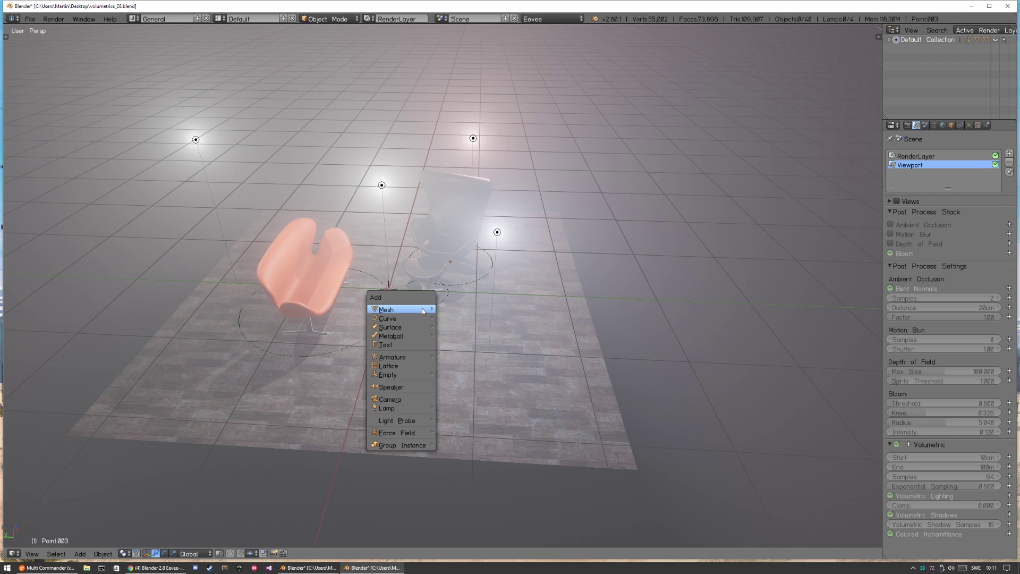
mouse_move(408, 419)
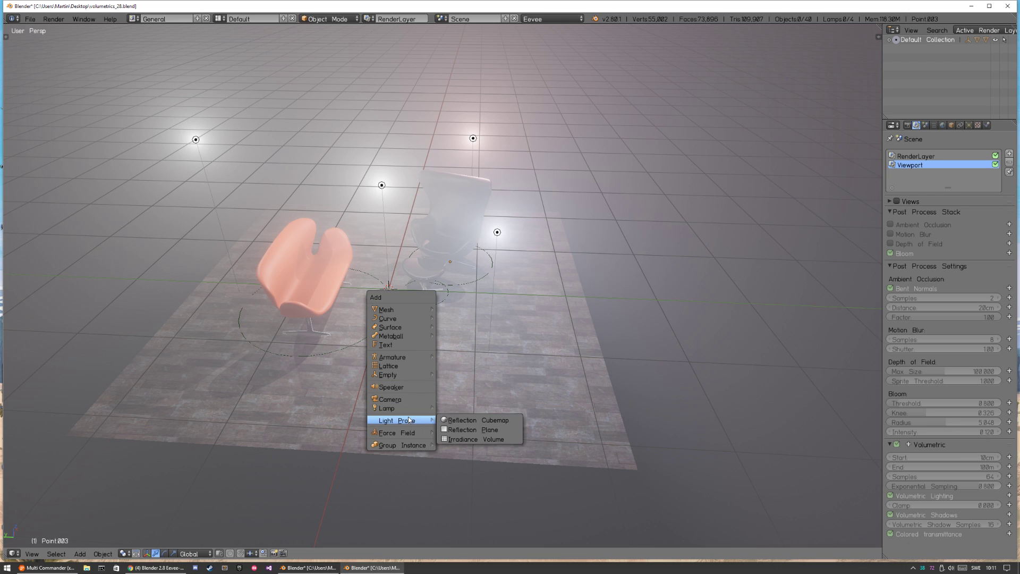
left_click(494, 430)
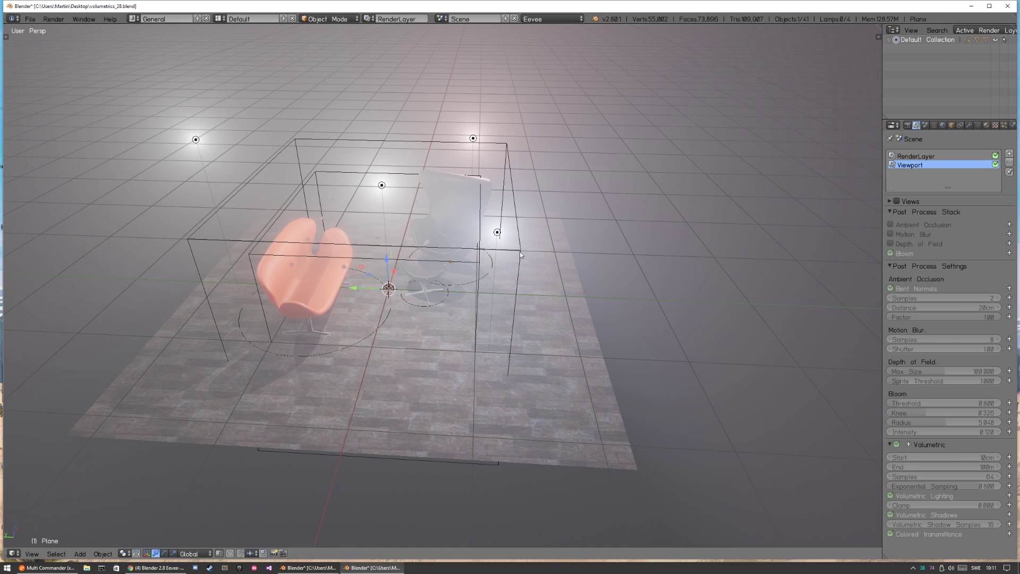
Scale the light probe by about 1.96 so its box encloses both chairs and the rug.
key("s")
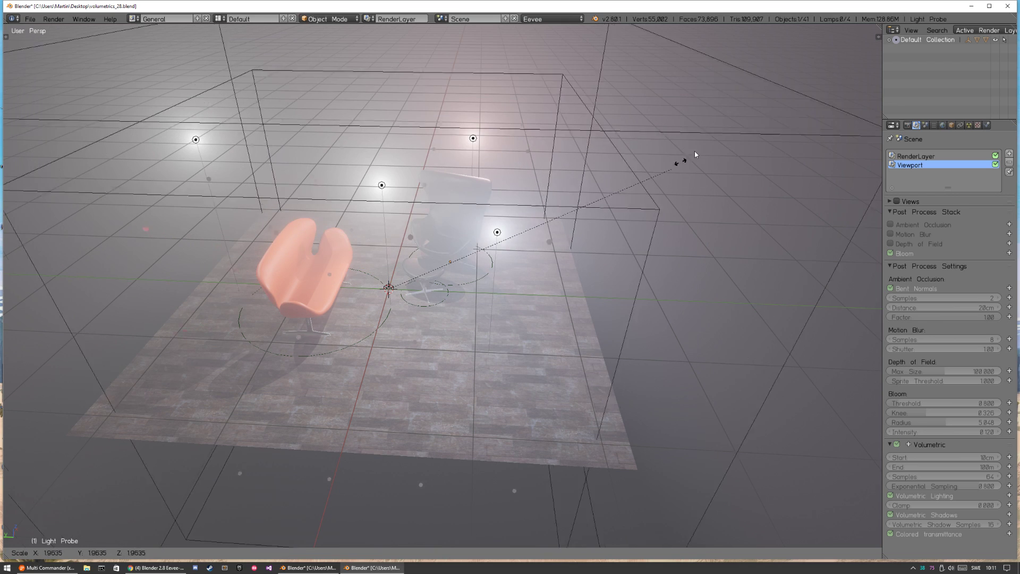
left_click(694, 163)
scroll(608, 234, "down", 6)
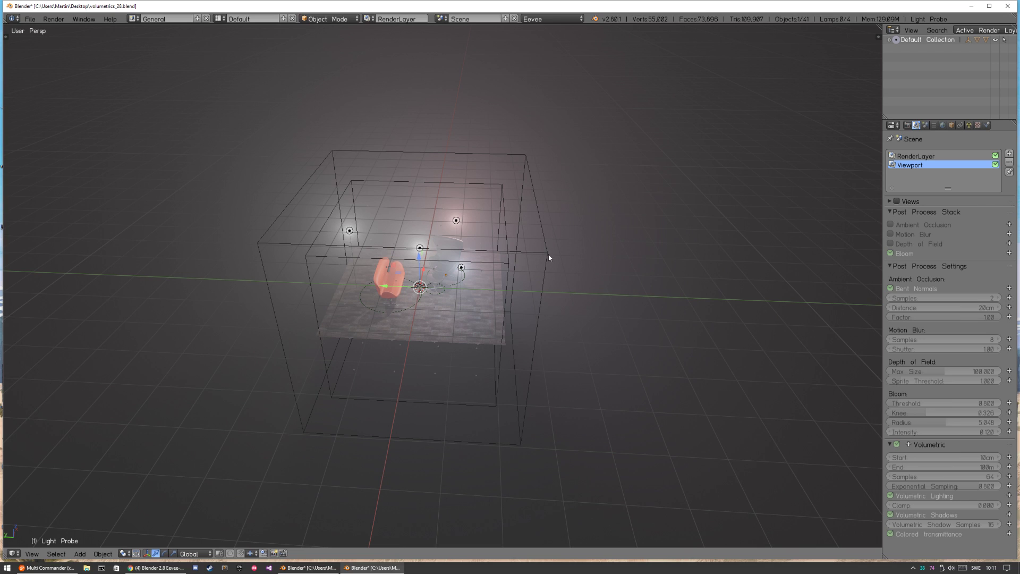
scroll(579, 218, "up", 10)
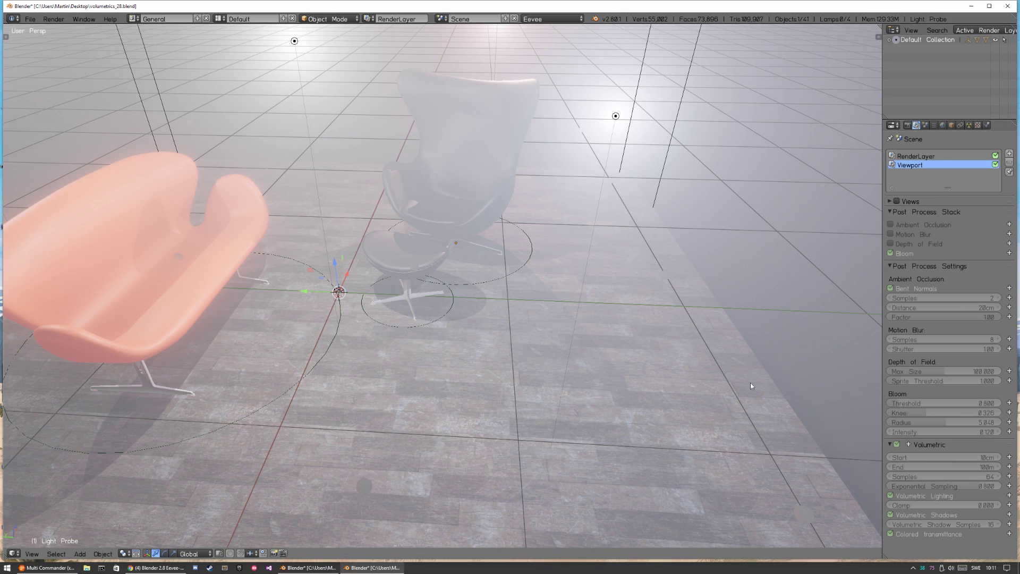
scroll(476, 313, "down", 10)
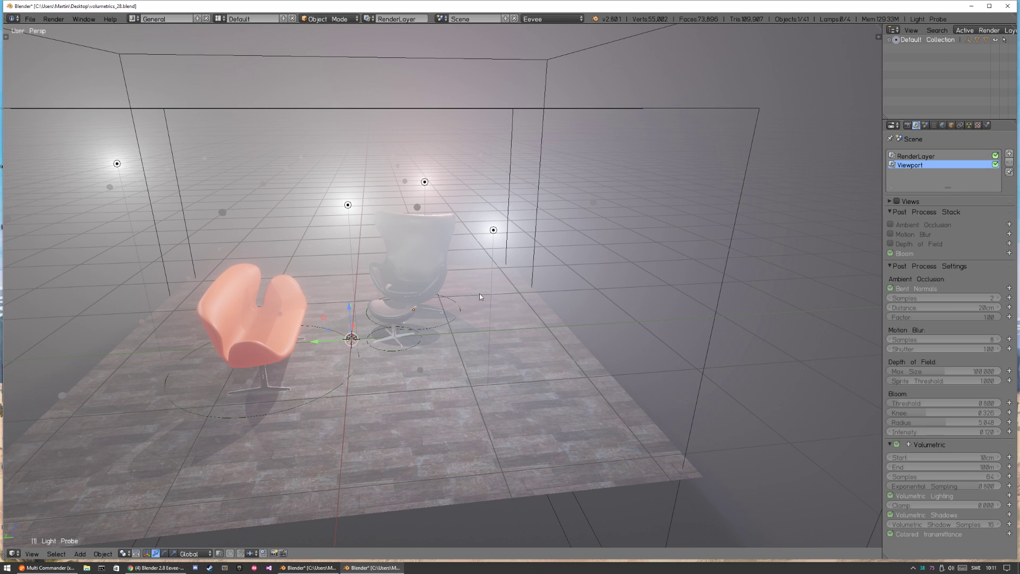
middle_click_drag(479, 293, 505, 302)
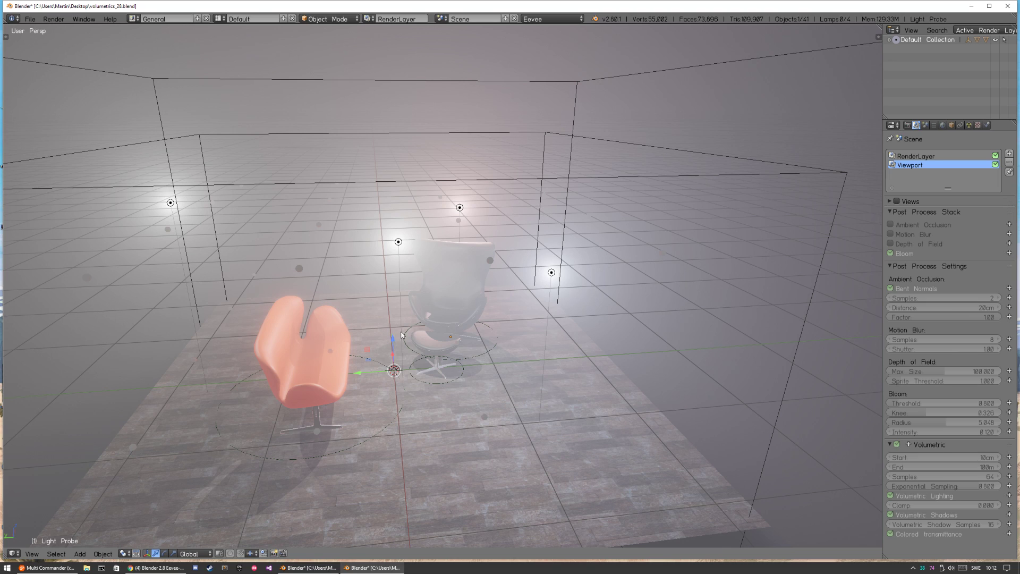
Orbit from the orange-chair corner, beneath the floor and above the room, then Alt+Tab to Chrome.
middle_click_drag(404, 335, 354, 254)
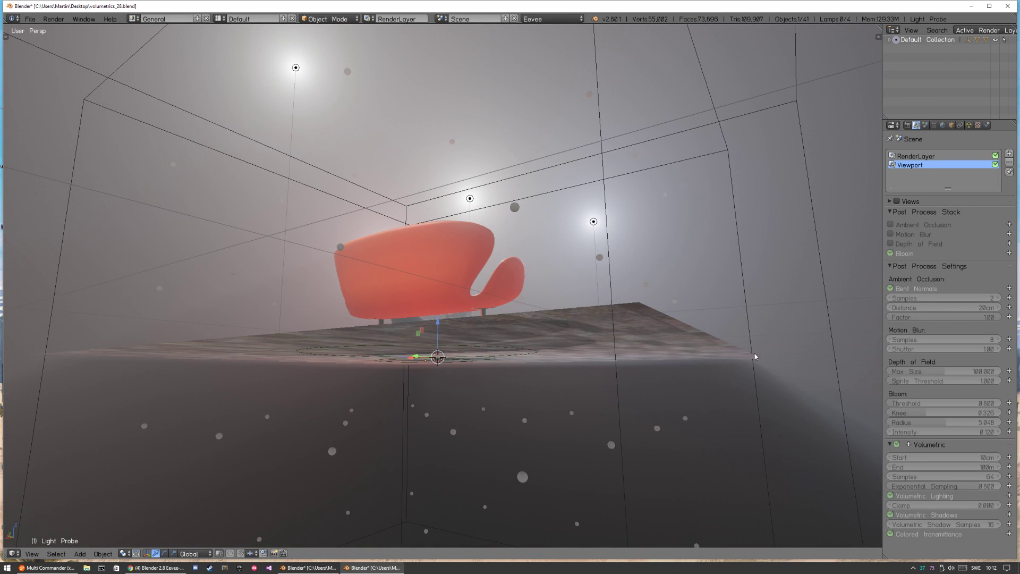
middle_click_drag(478, 300, 526, 287)
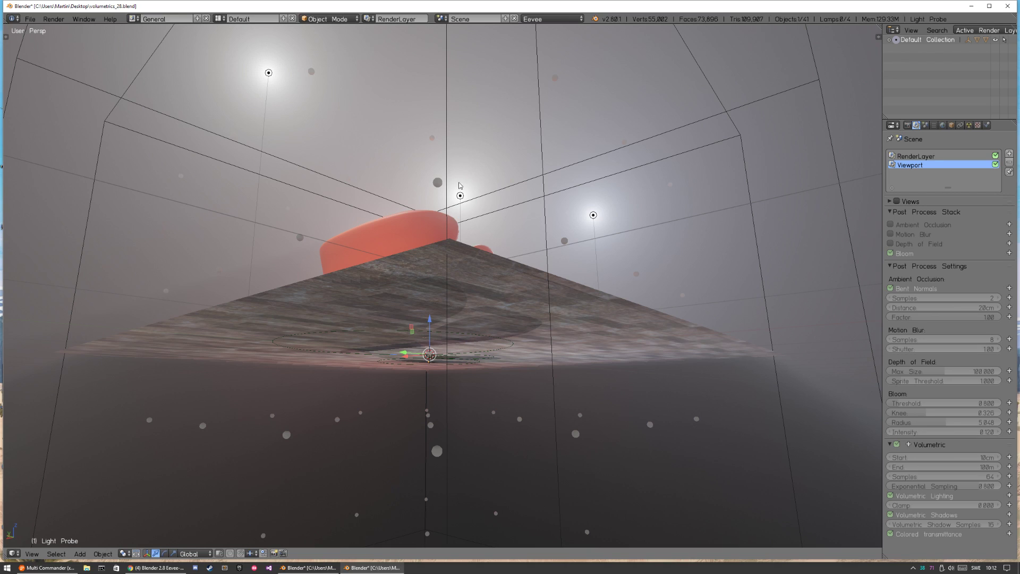
middle_click_drag(464, 193, 508, 266)
scroll(557, 234, "down", 5)
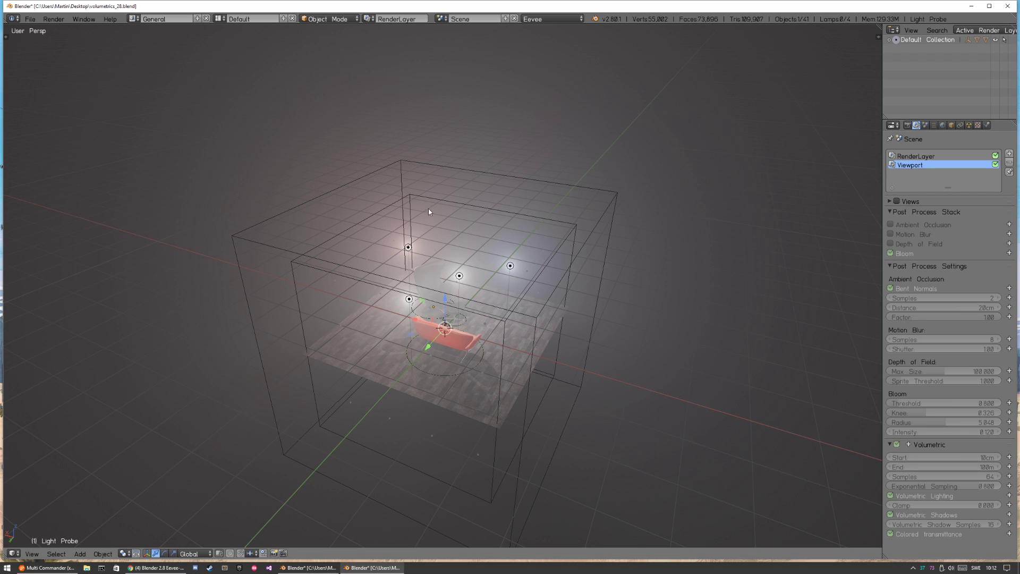
key("alt+Tab")
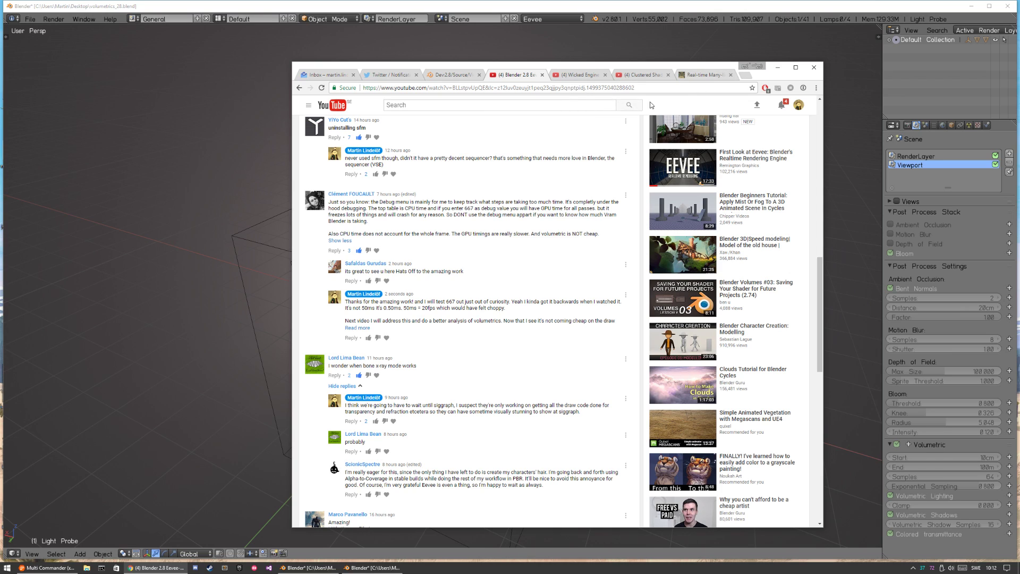
On the Eevee roadmap page, highlight July Week 1, Screen Space Reflections (5d) and Clustered Forward Shading (3d).
left_click(462, 79)
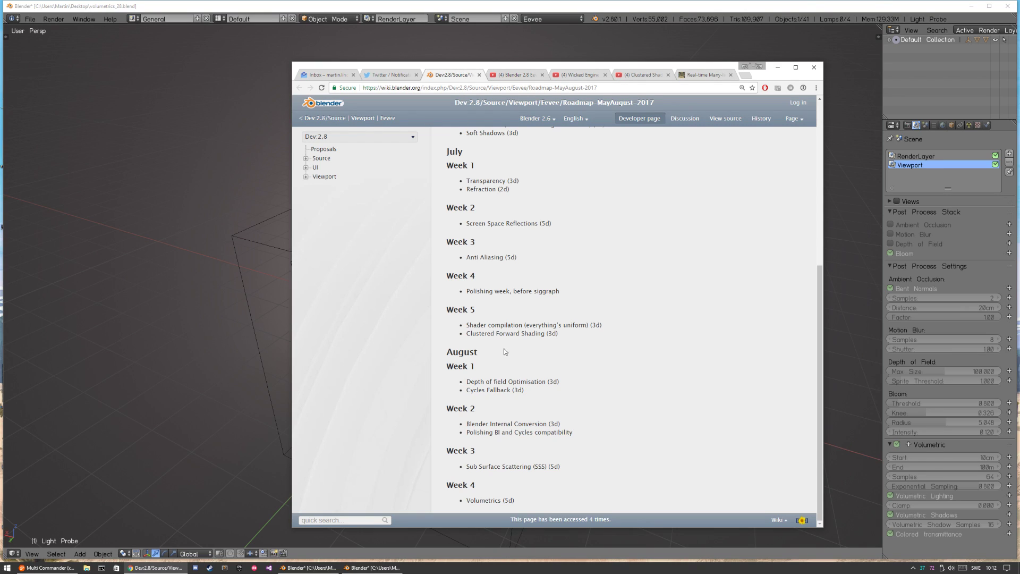
scroll(500, 316, "up", 1)
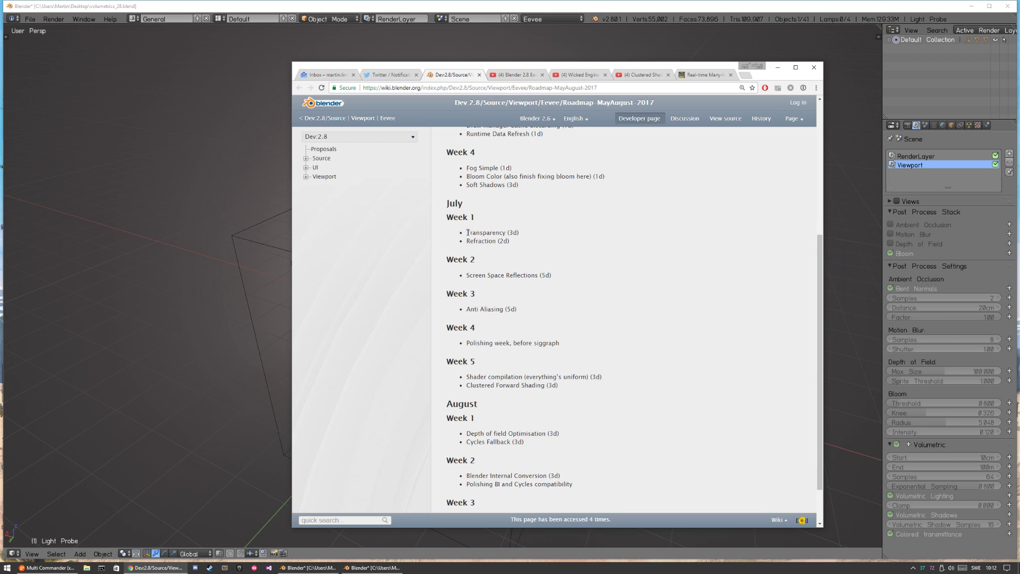
left_click_drag(468, 232, 520, 242)
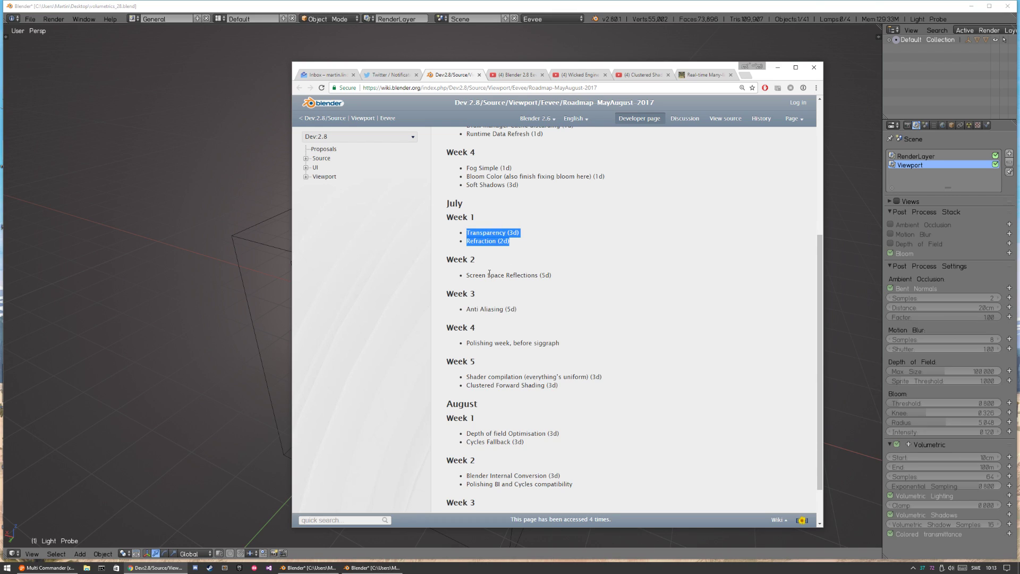
left_click_drag(467, 275, 553, 275)
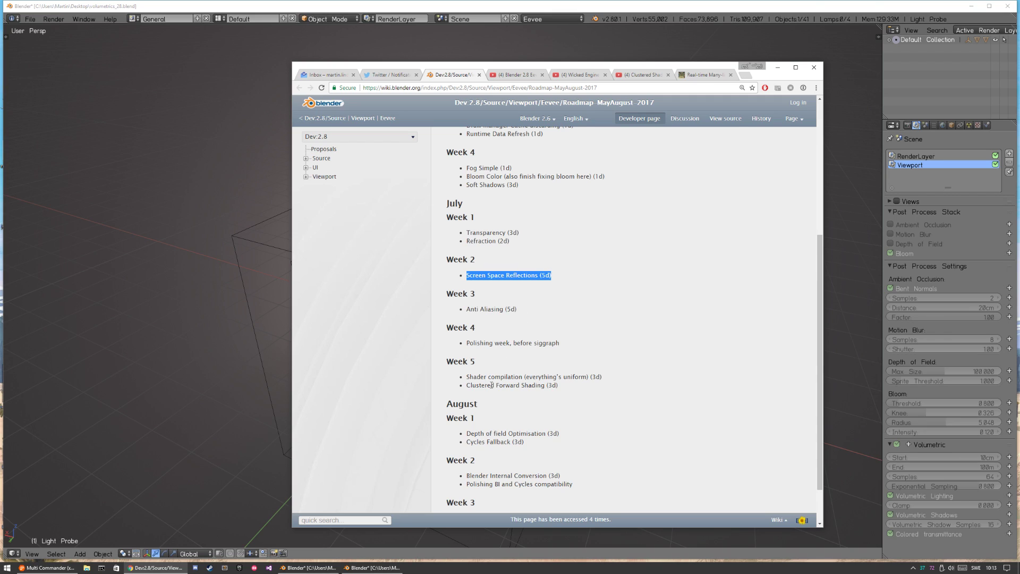
left_click_drag(467, 383, 560, 386)
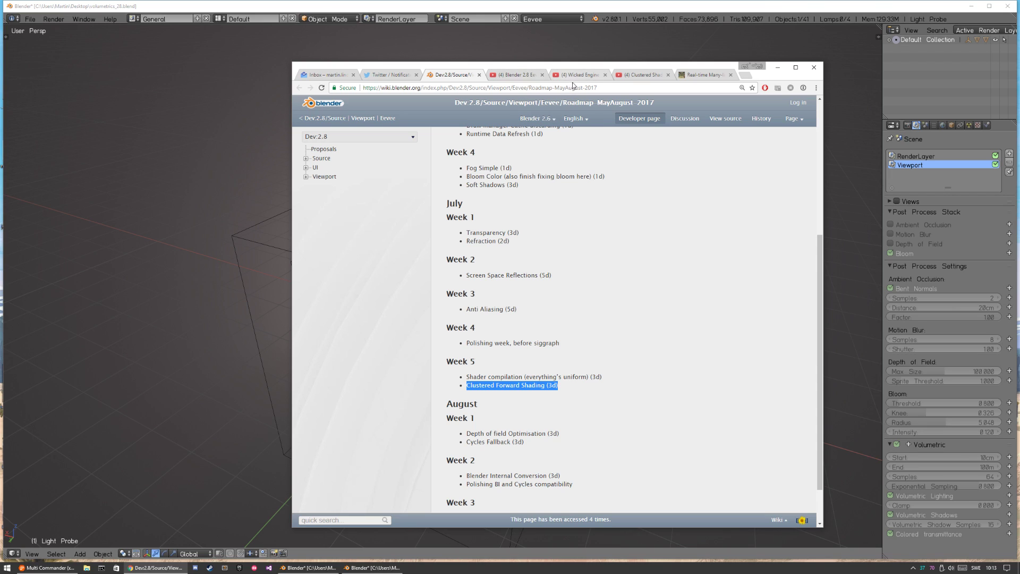
left_click_drag(468, 275, 571, 271)
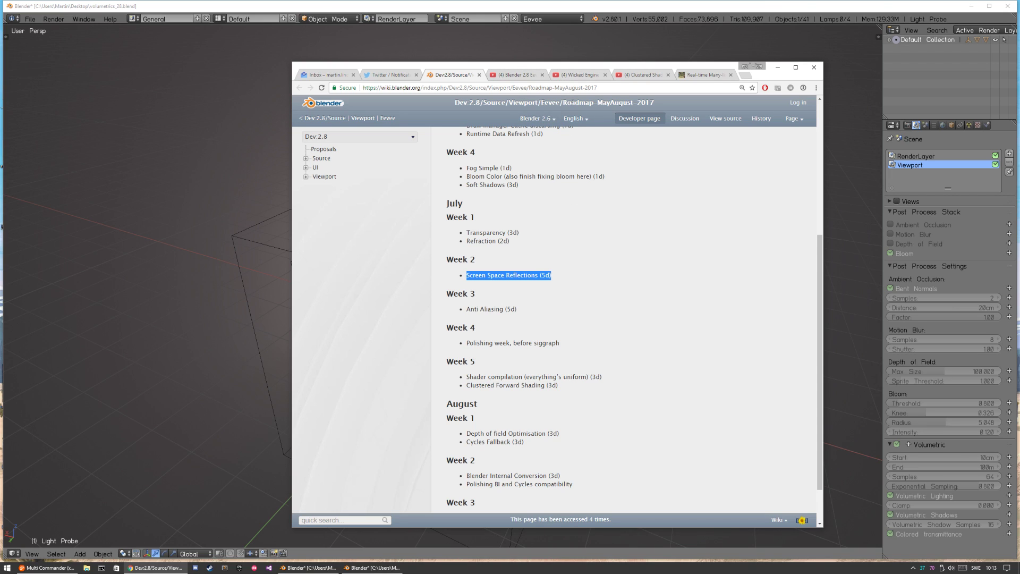
Switch to the Wicked Engine reflections video, muted and paused.
left_click(580, 74)
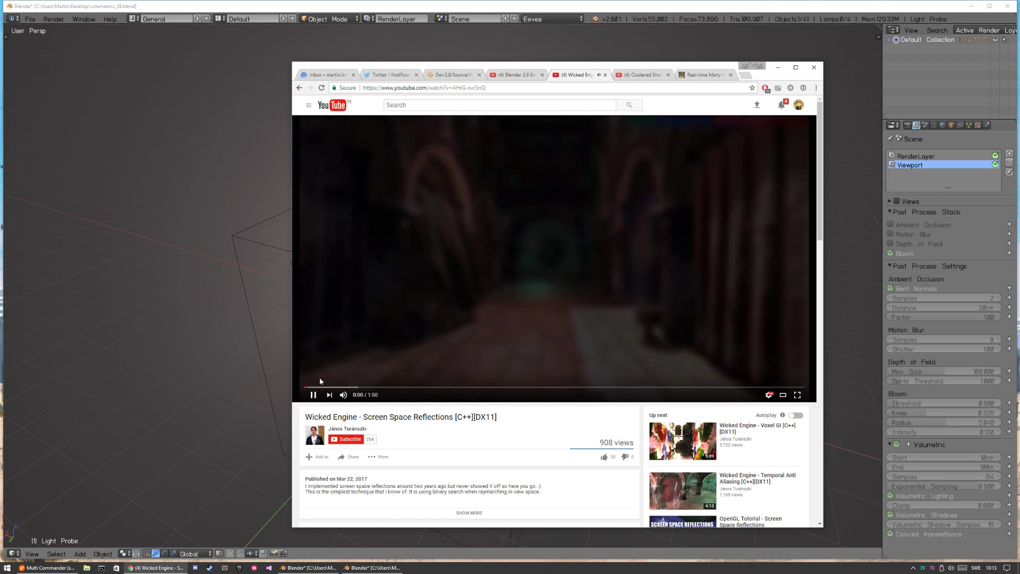
key("m")
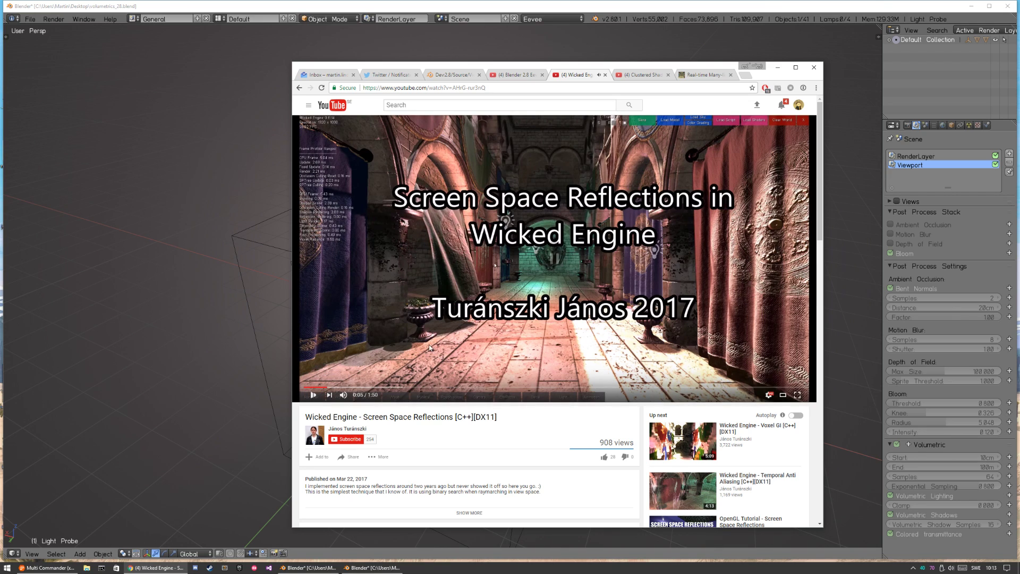
key("k")
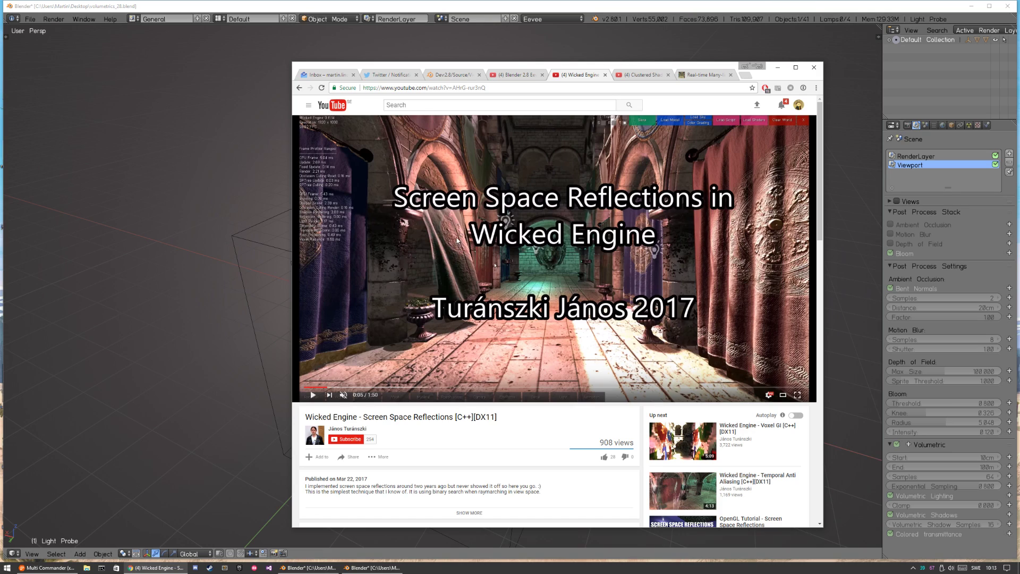
Play the video from about 0:20, pause at 0:48, and return to the Eevee roadmap.
left_click(466, 268)
left_click(393, 388)
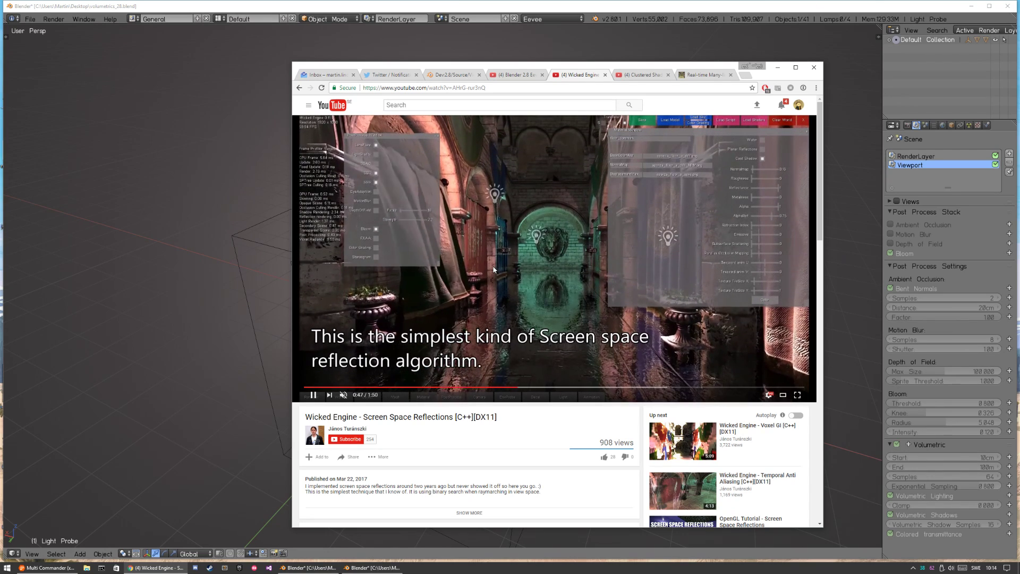
left_click(595, 145)
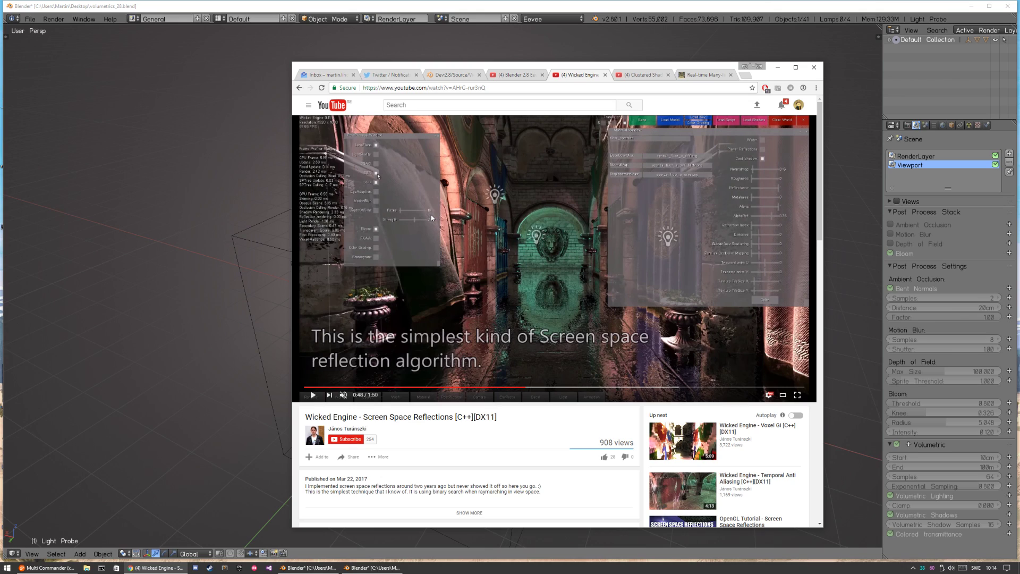
left_click(453, 74)
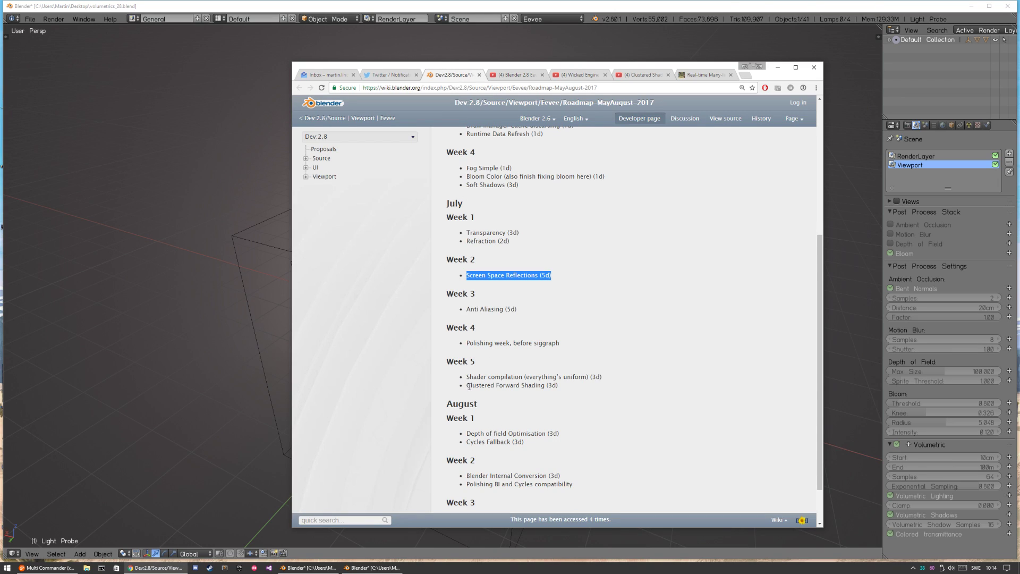
Highlight the Clustered Forward Shading (3d) line, then pause the Clustered Shading video at 0:11 and resume it.
left_click_drag(467, 386, 569, 394)
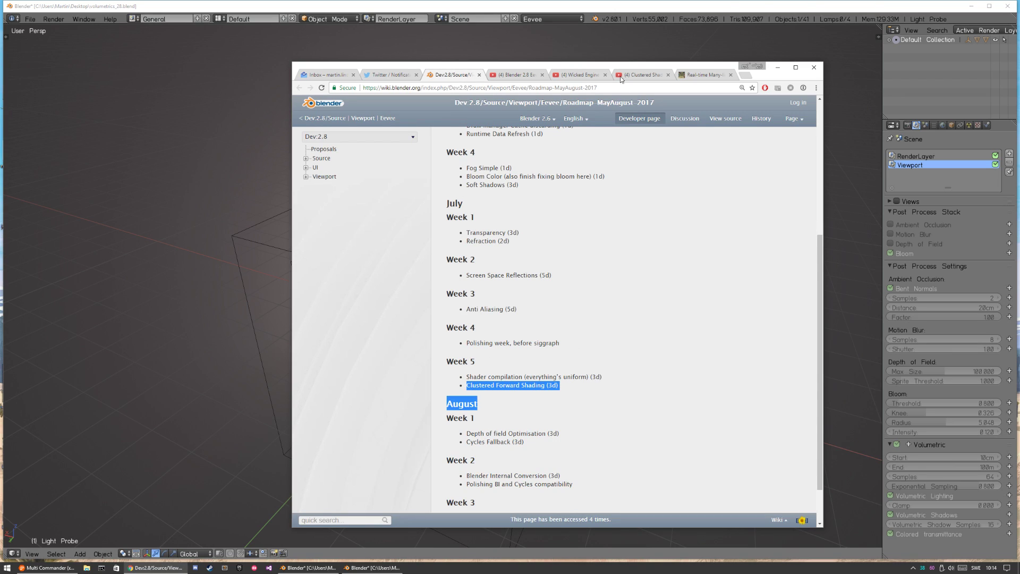
left_click(633, 75)
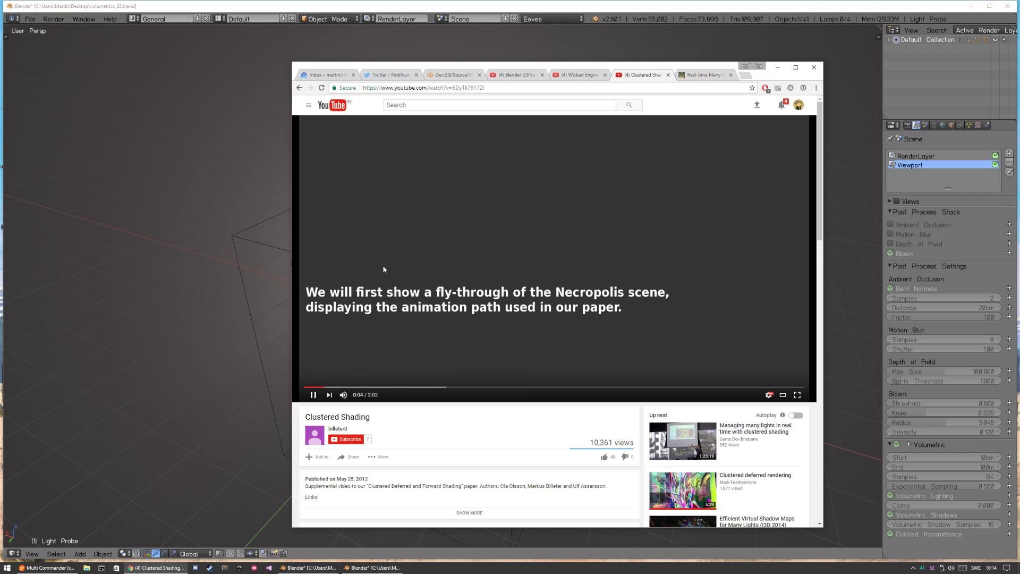
left_click(410, 260)
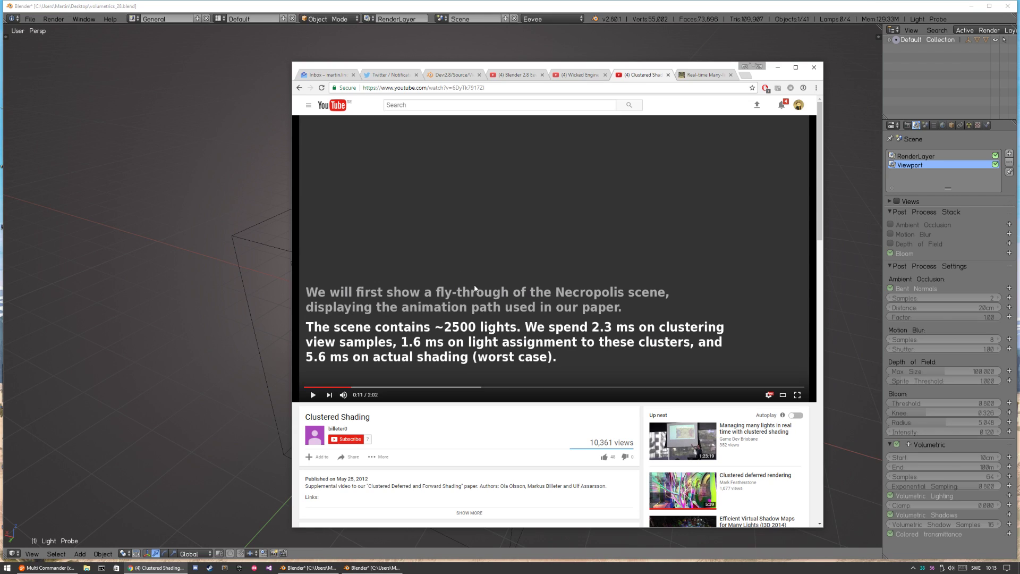
left_click(472, 301)
Play the Clustered Shading video, skipping ahead to about 0:20 and then 0:40.
left_click(472, 301)
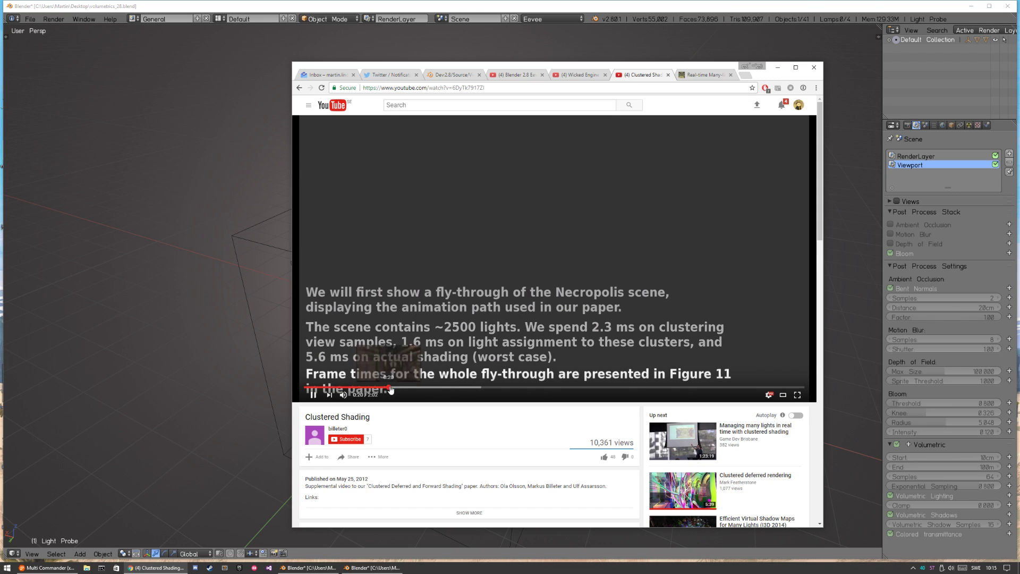
left_click(387, 387)
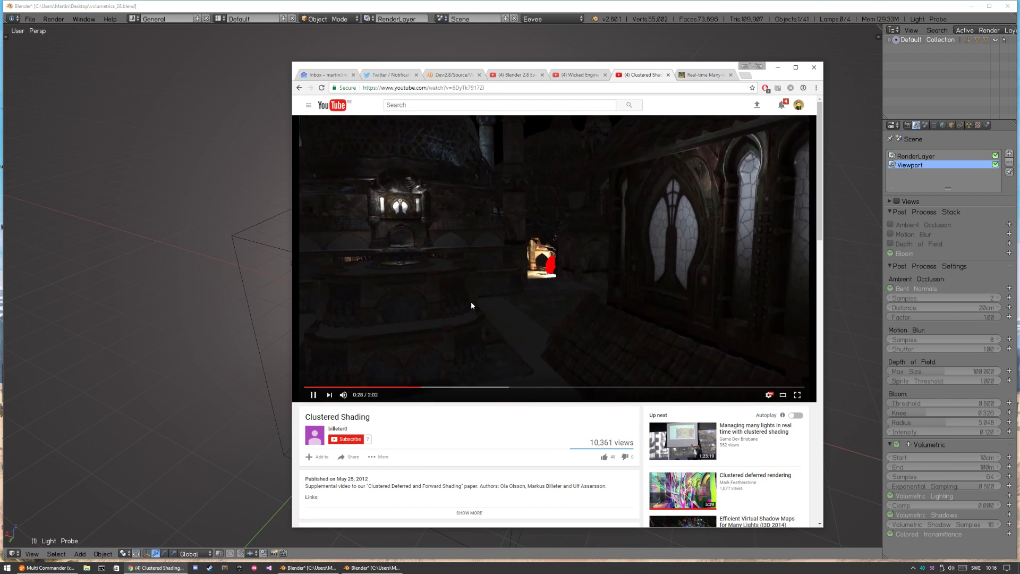
left_click(466, 387)
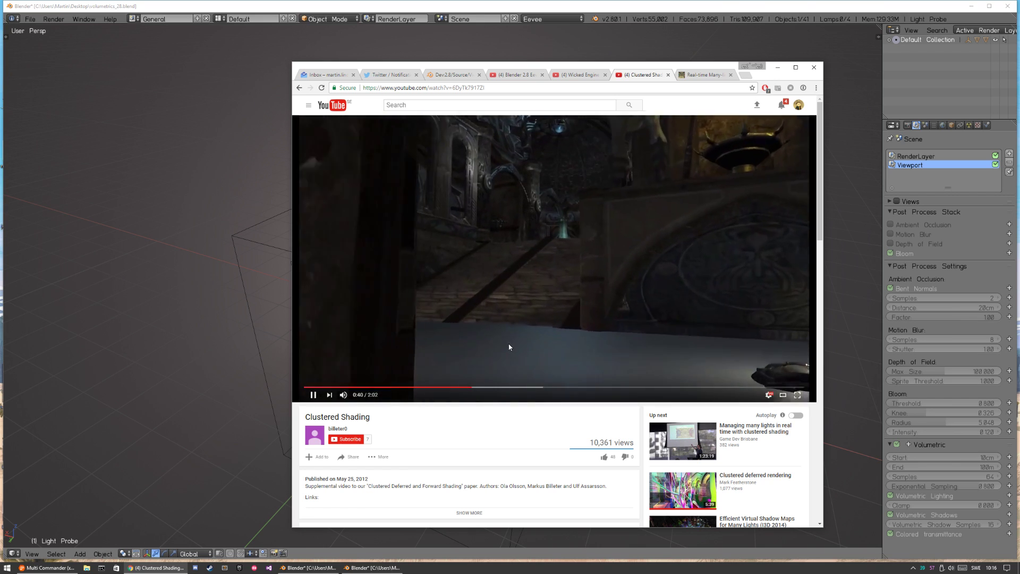
key("Right")
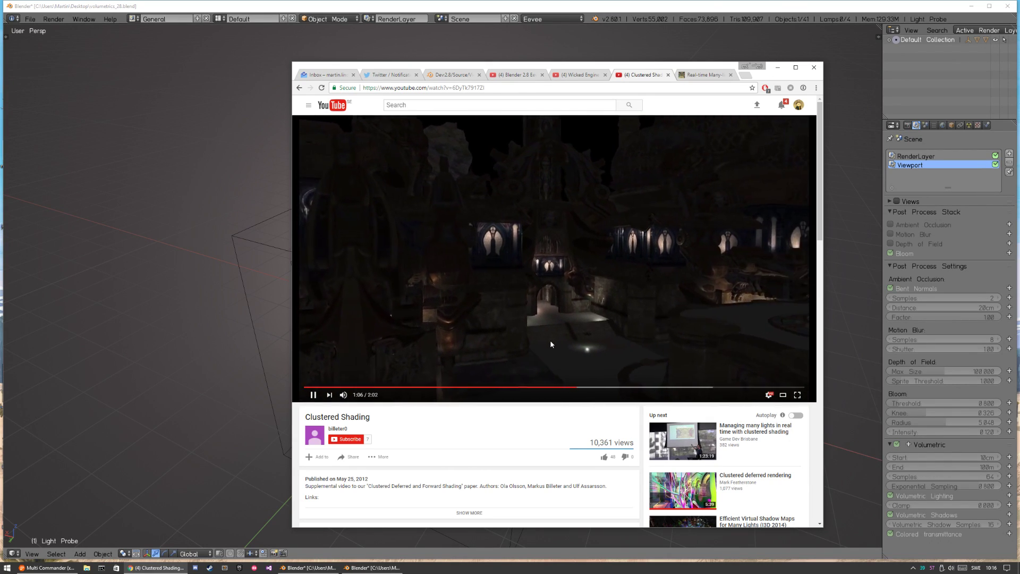
Jump to 1:17 and 1:24, then pause on the lighting computations heatmap at 1:39.
left_click(616, 392)
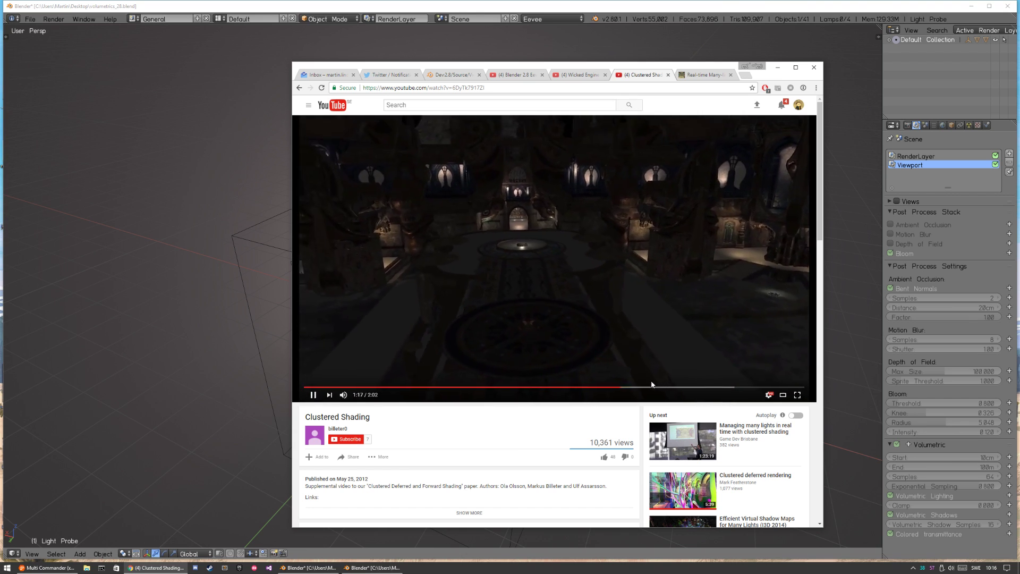
left_click(653, 392)
left_click(706, 370)
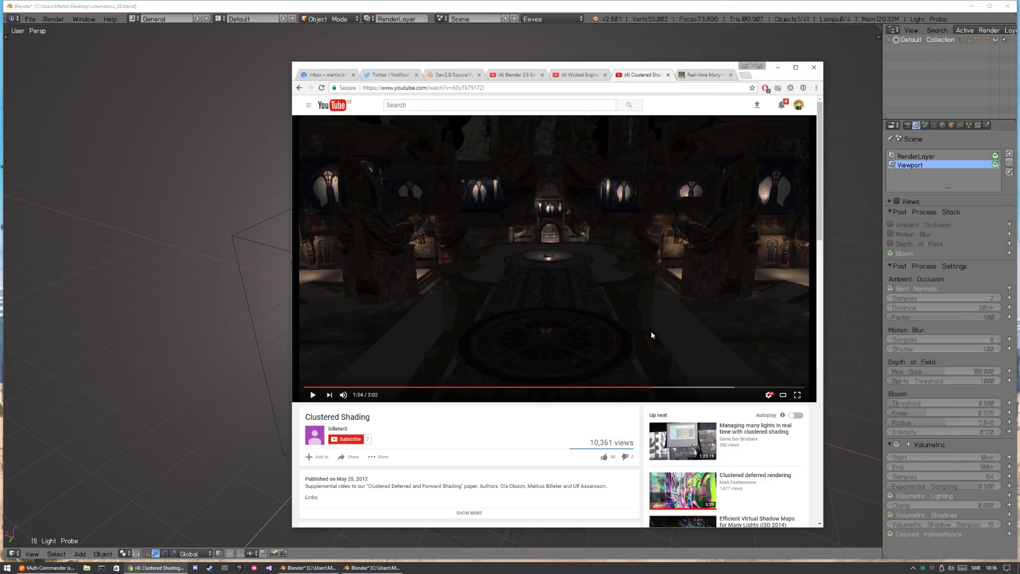
left_click(651, 333)
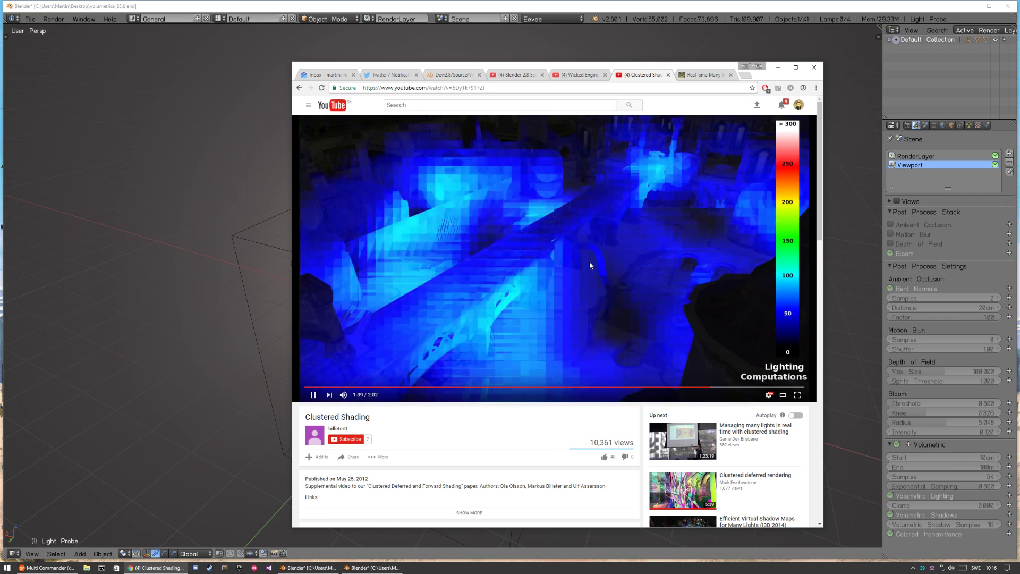
left_click(571, 311)
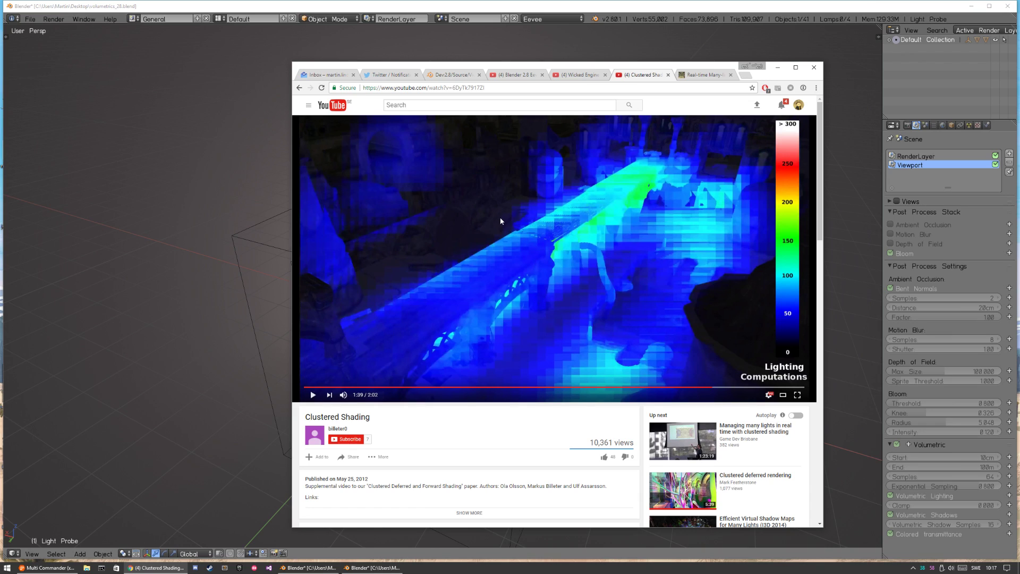
Play to the Tiled Deferred Shading slide at 1:54, then clear the highlight on the Eevee roadmap page.
left_click(499, 278)
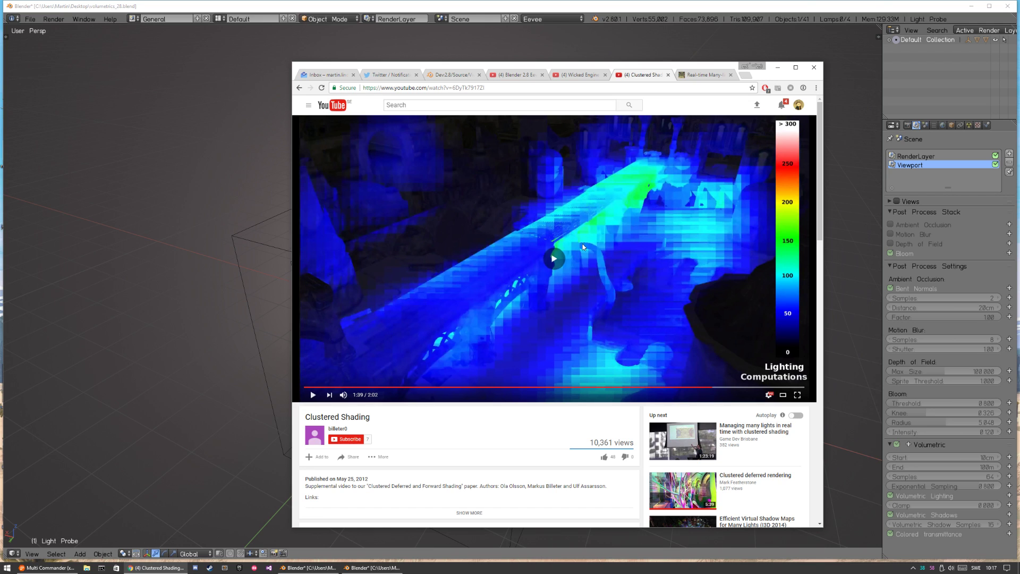
left_click(746, 388)
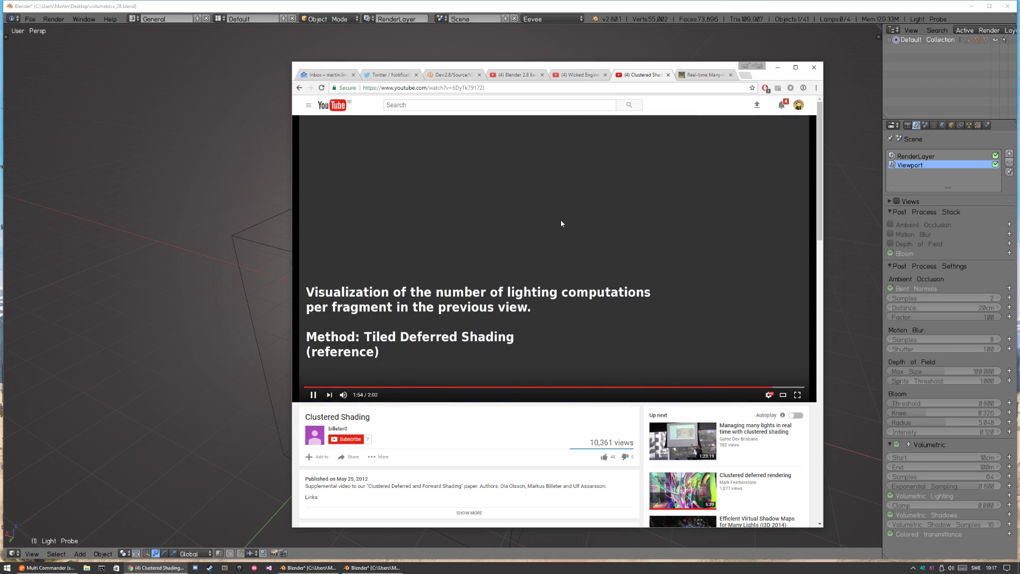
left_click(562, 222)
left_click(449, 75)
left_click(501, 301)
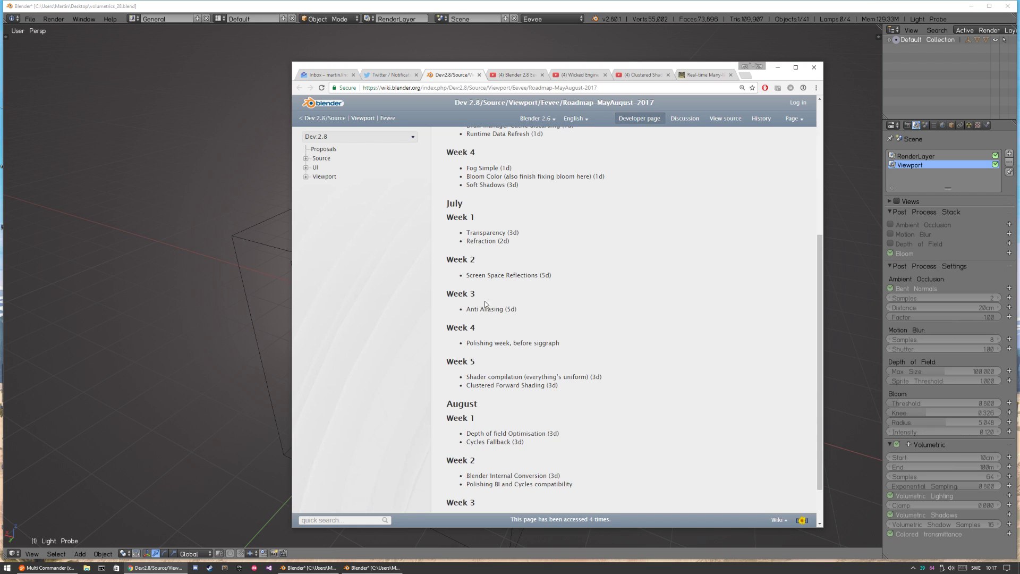
Back in Blender, set the debug value to 66 to show the GPU timing overlay.
key("alt+Tab")
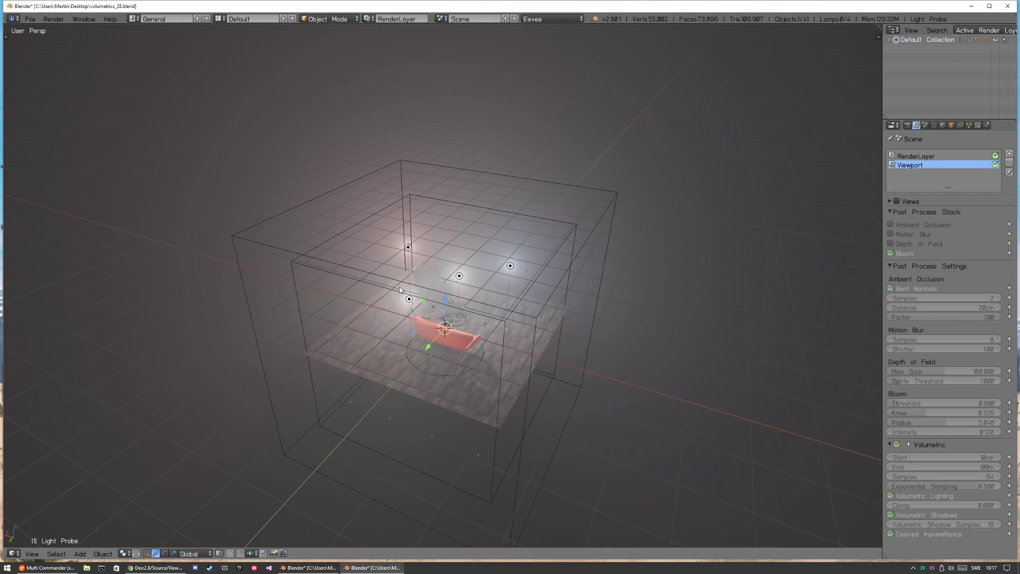
left_click(419, 238)
key("ctrl+alt+d")
left_click(446, 258)
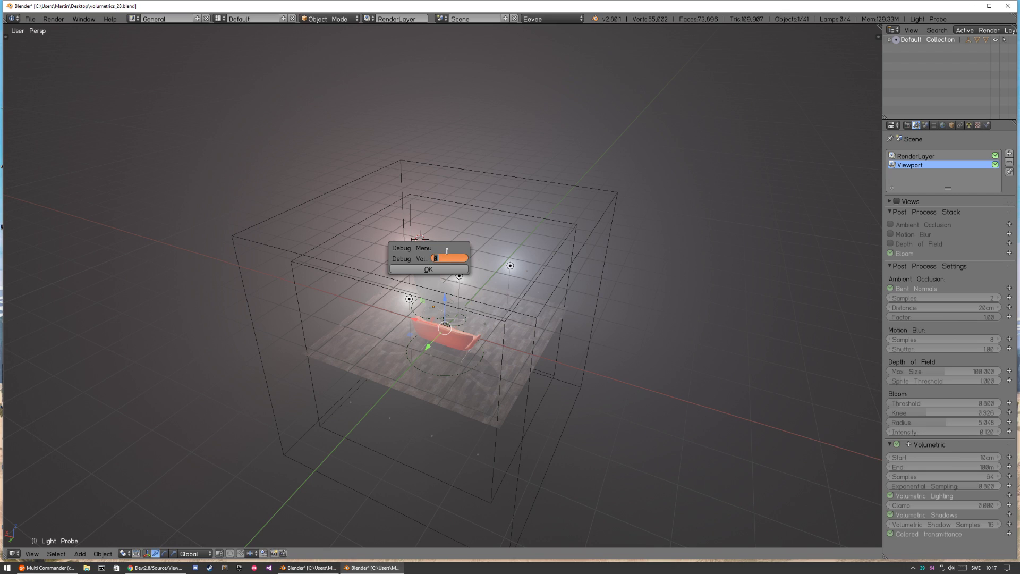
type("667")
left_click(436, 270)
Zoom in and orbit down to a near-horizontal view of the chairs.
scroll(450, 246, "up", 1)
middle_click_drag(450, 246, 457, 295)
scroll(428, 300, "up", 4)
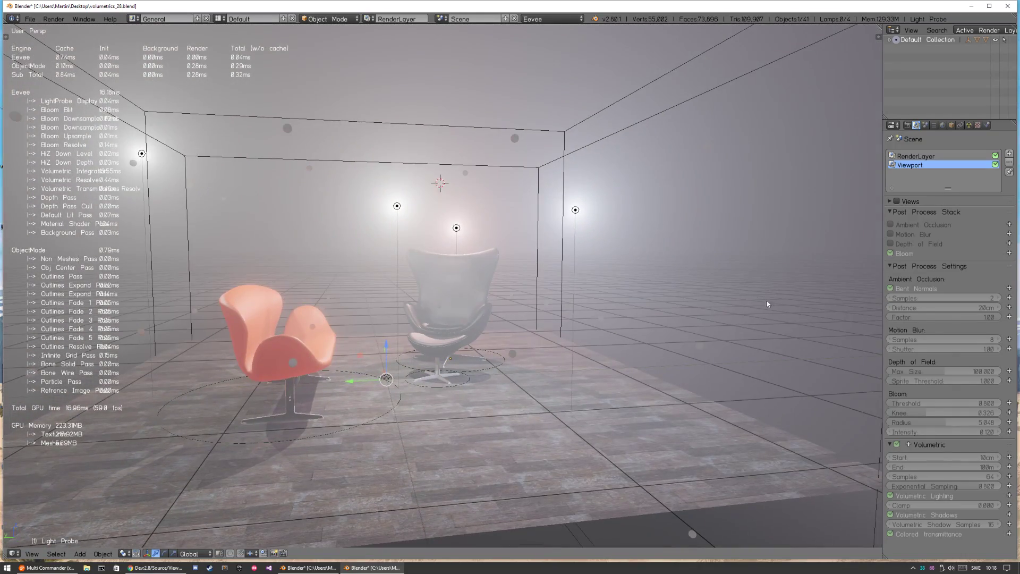